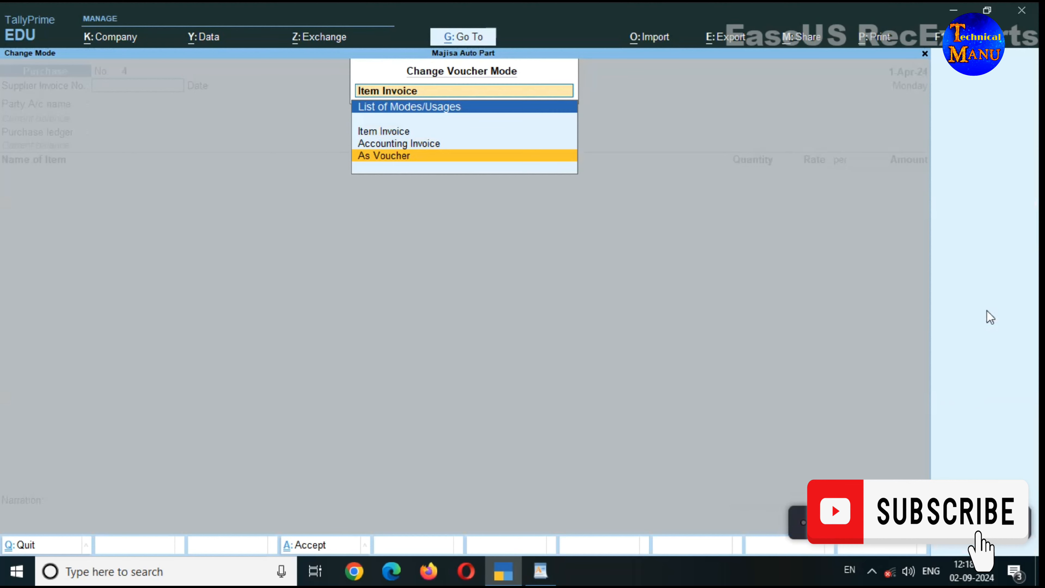
Switch the purchase voucher to As Voucher mode and return it to Item Invoice mode
key("Return")
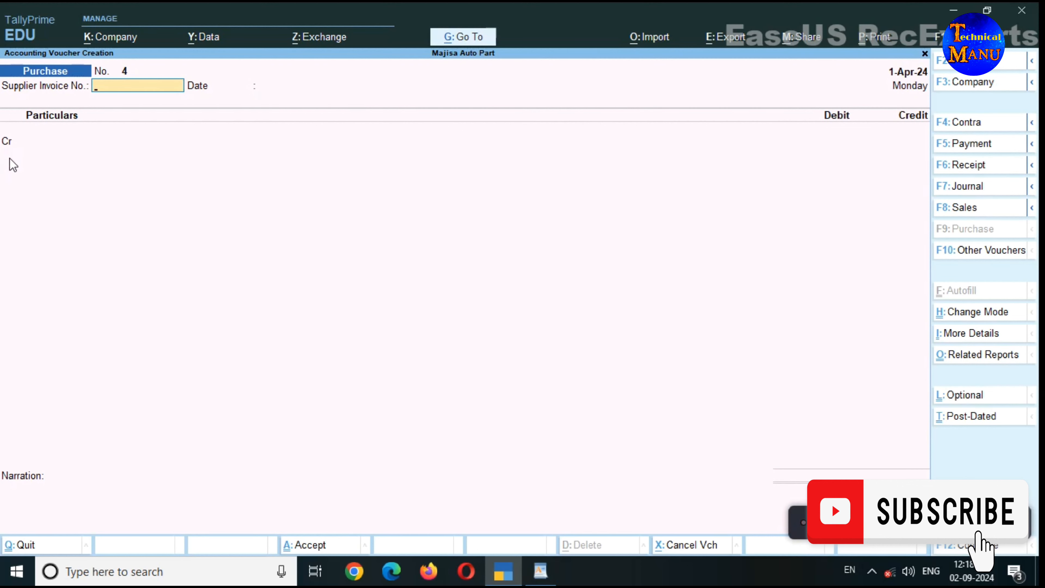
left_click(962, 314)
key("Up")
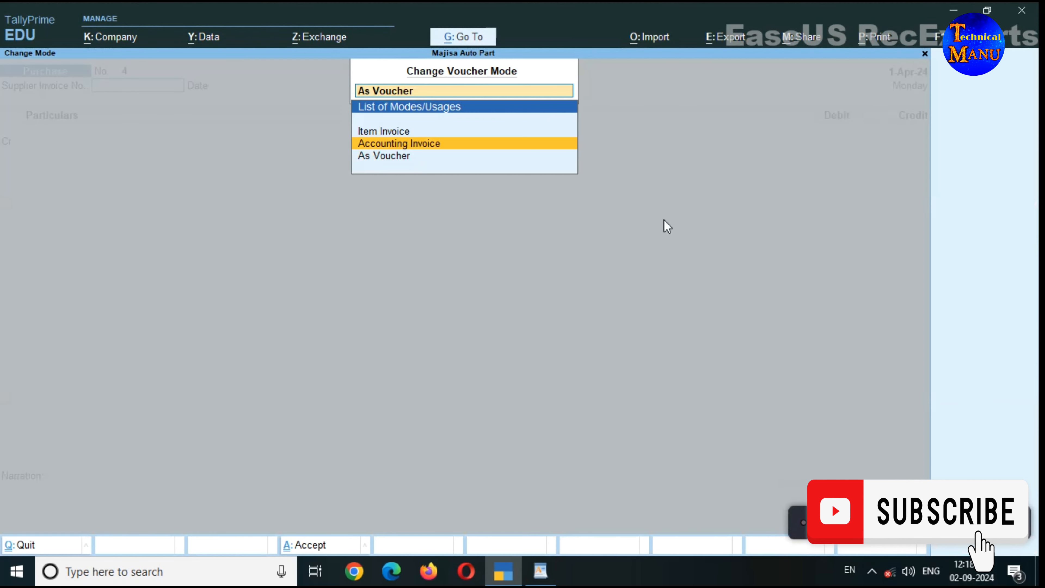
key("Up")
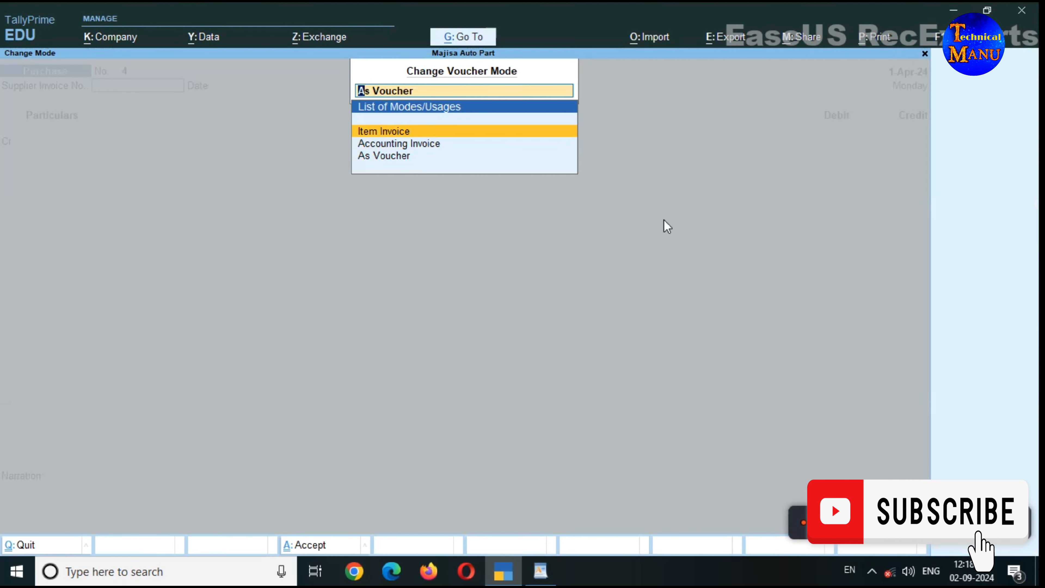
key("Return")
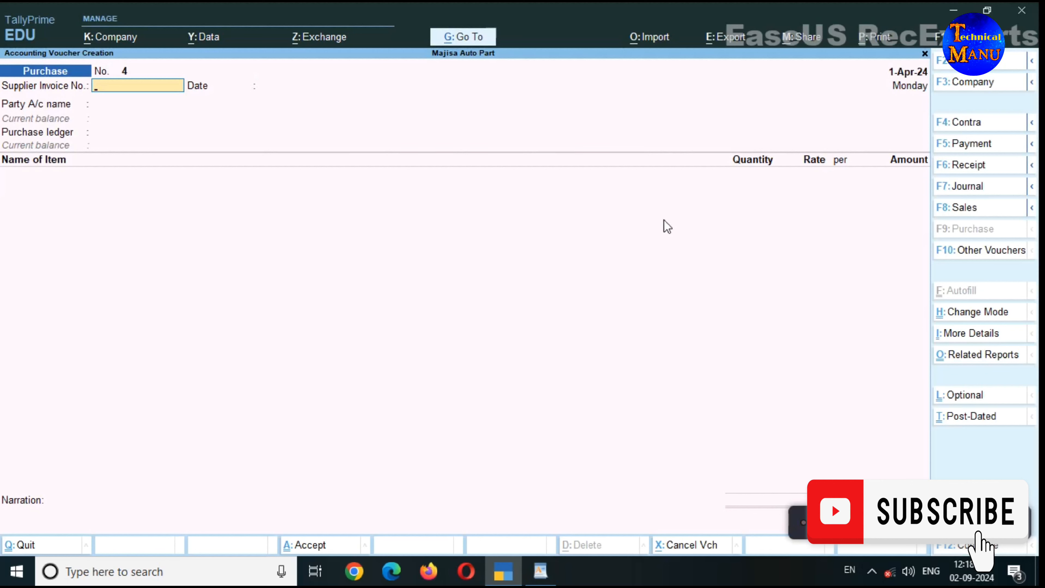
Enter supplier invoice number 112 on the purchase voucher and accept 1-Apr-24 as its date
type("112")
key("Return")
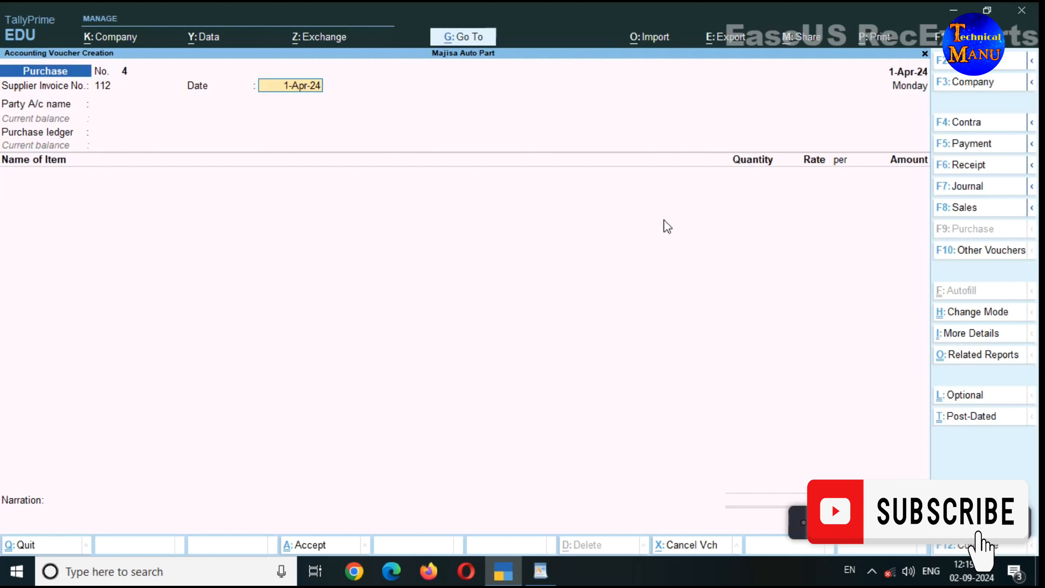
key("Return")
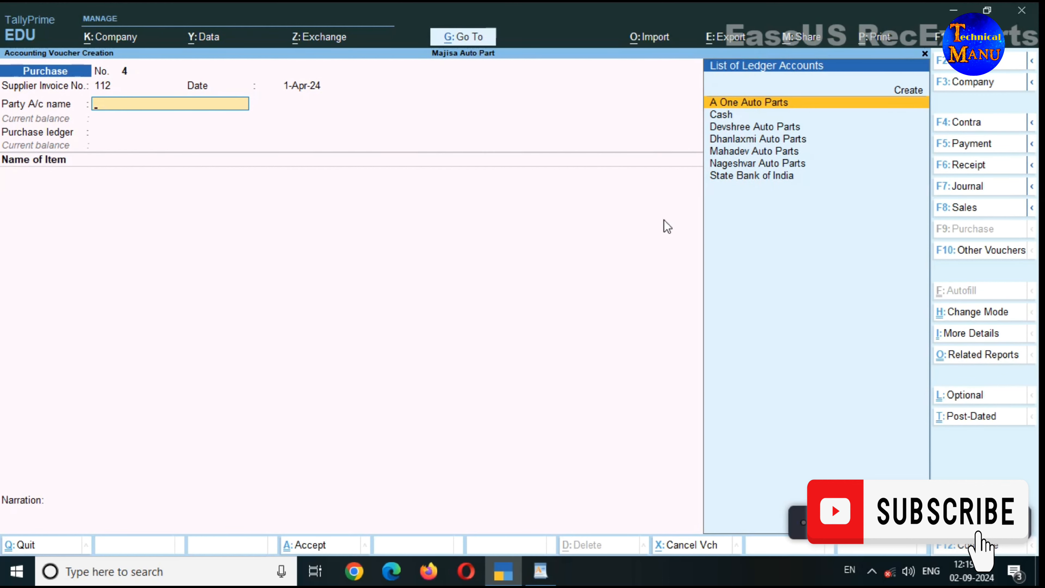
Select A One Auto Parts as the party account and leave all its receipt details blank
key("Return")
key("Return")
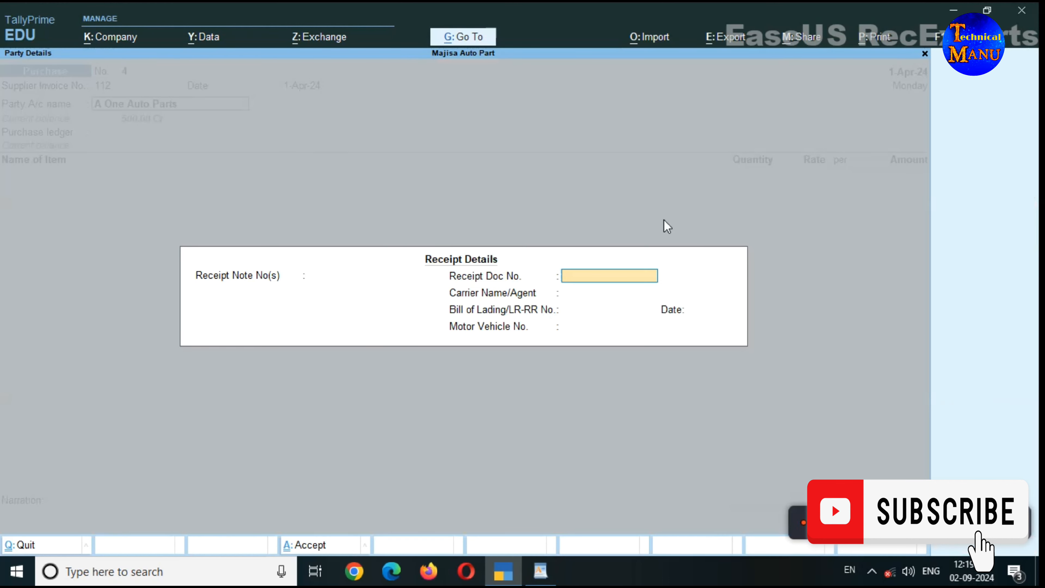
key("Return")
key("Return")
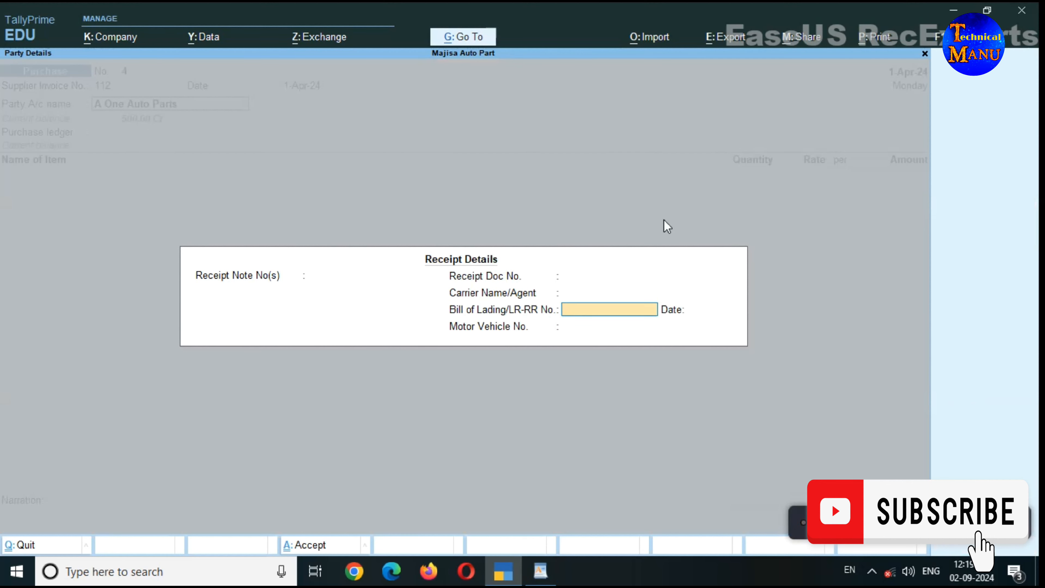
key("Return")
key("Return")
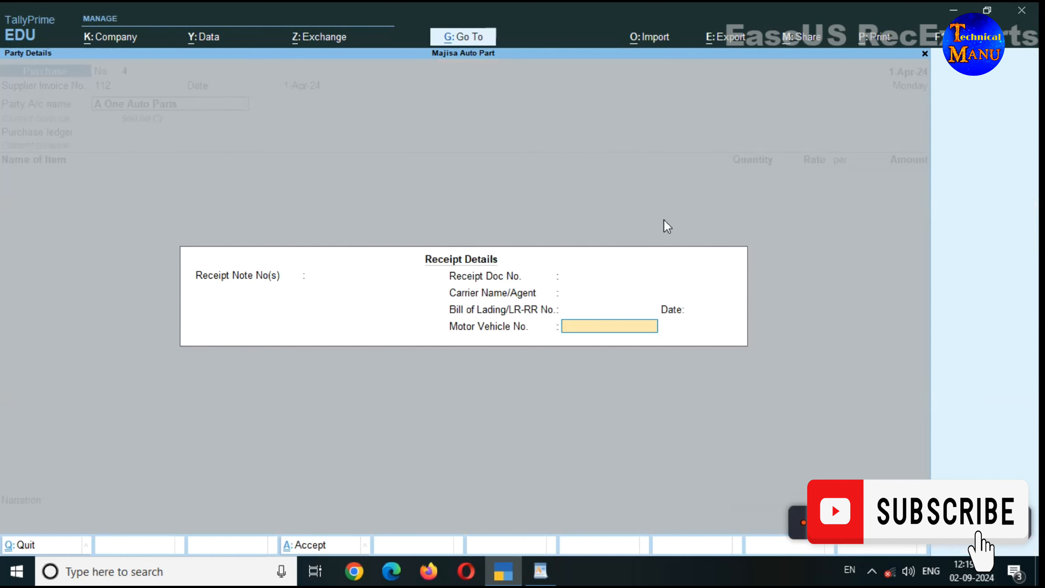
key("Return")
Accept the supplier's default party details with Rajasthan as place of supply, and choose Purchases A/c as the purchase ledger
key("Return")
key("Return")
key("Return")
key("Return")
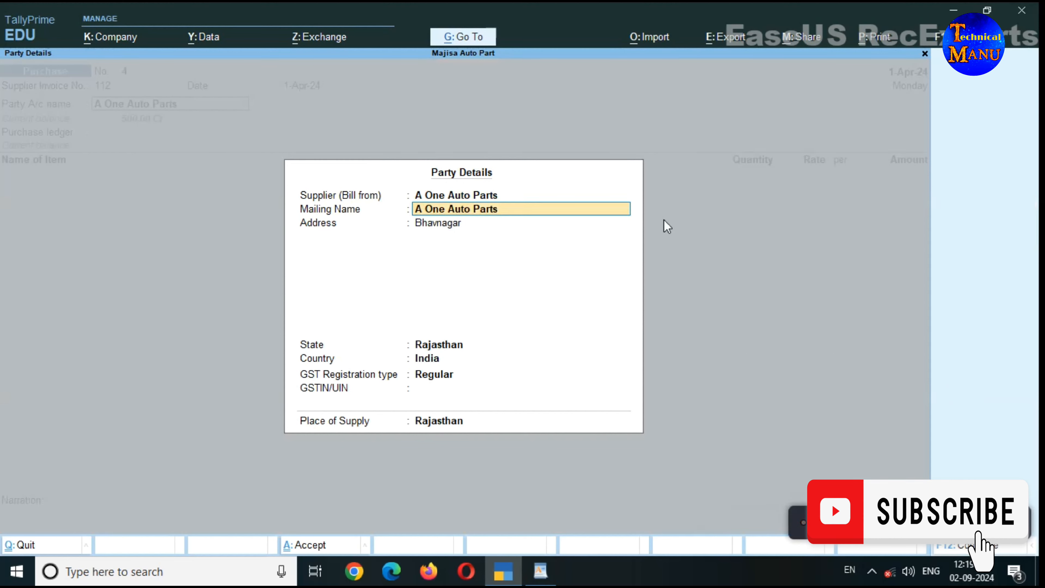
key("Return")
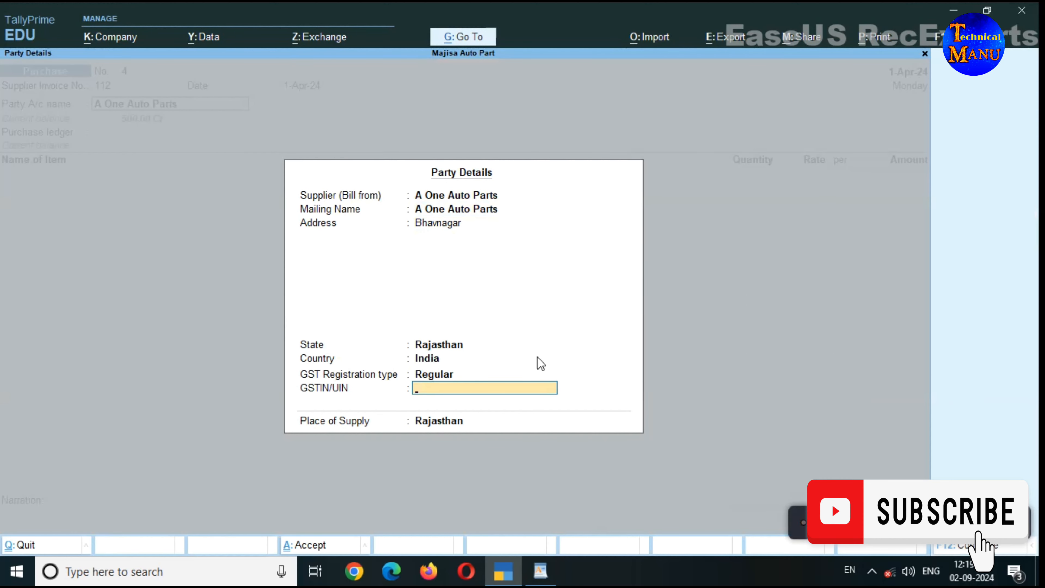
key("Return")
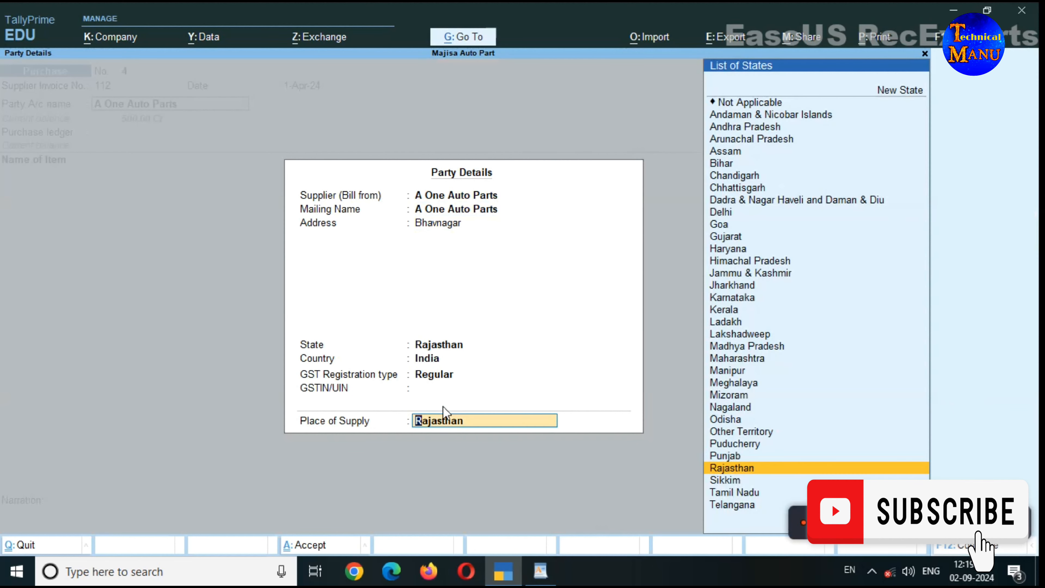
key("Return")
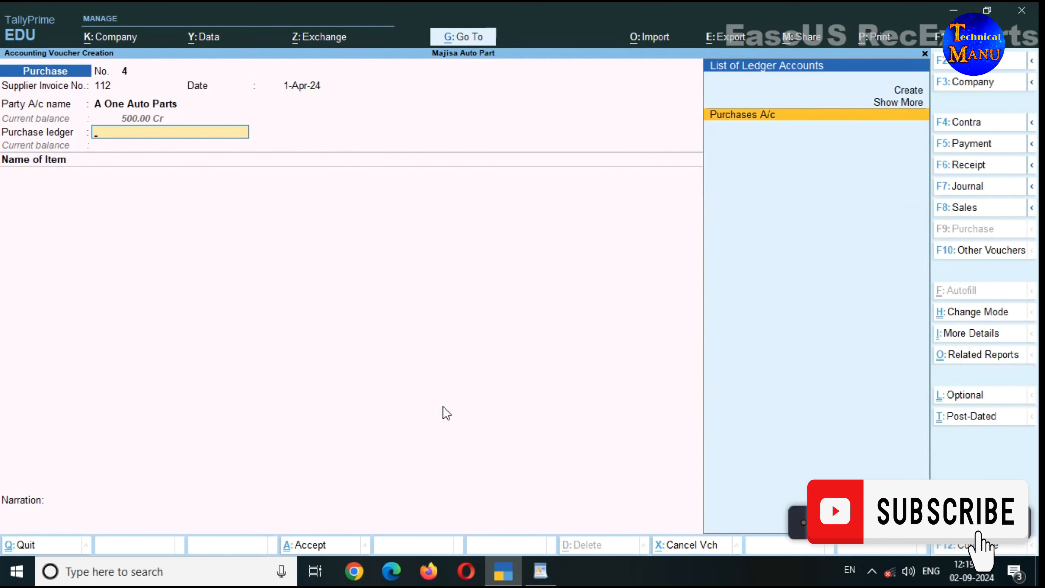
key("Return")
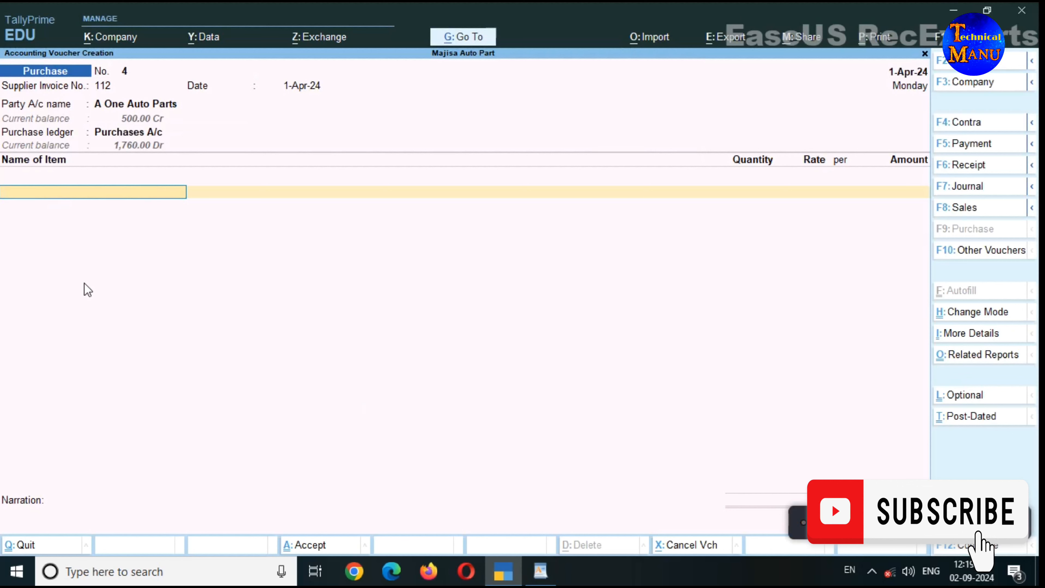
Add the stock item ACC CABLE SHINE with a quantity of 10 PC at a rate of 105.00 per PC
type("L")
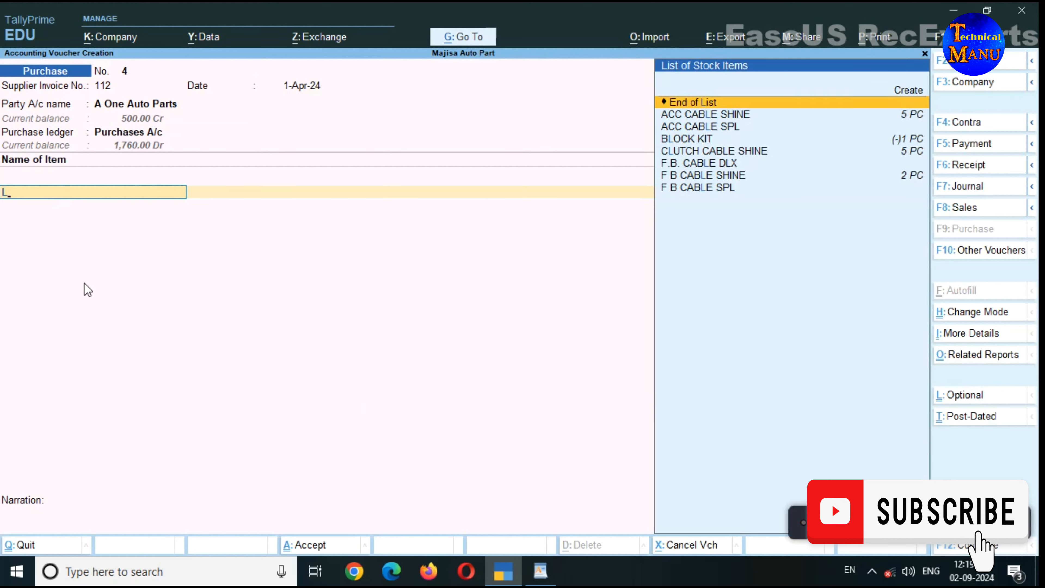
key("Down")
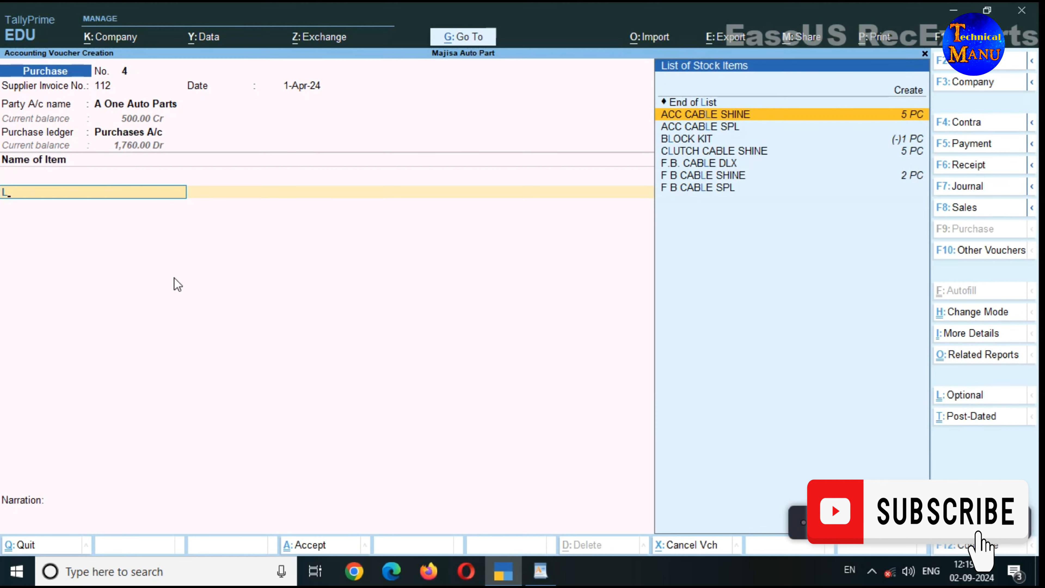
left_click(920, 91)
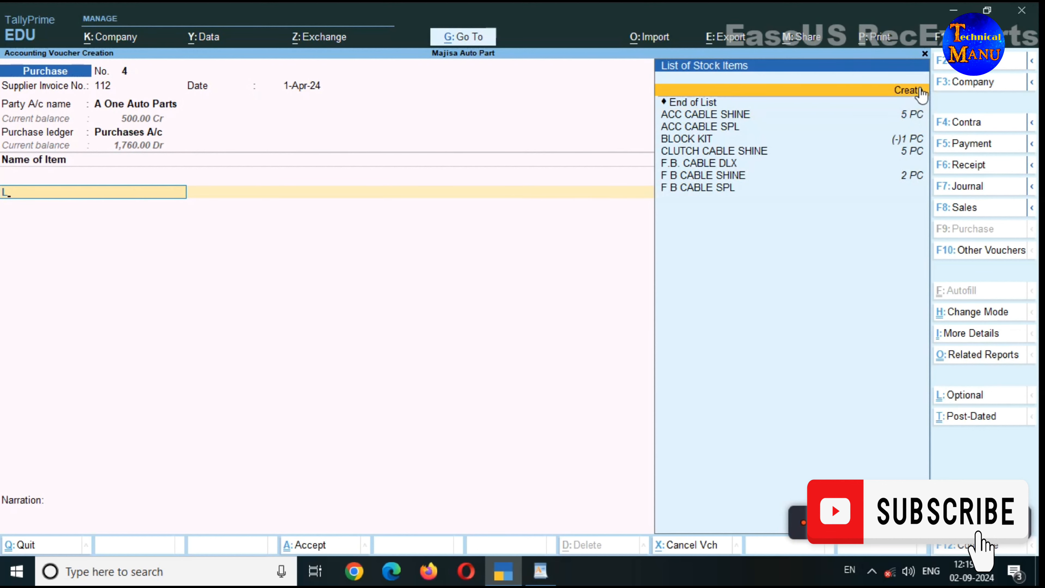
left_click(745, 118)
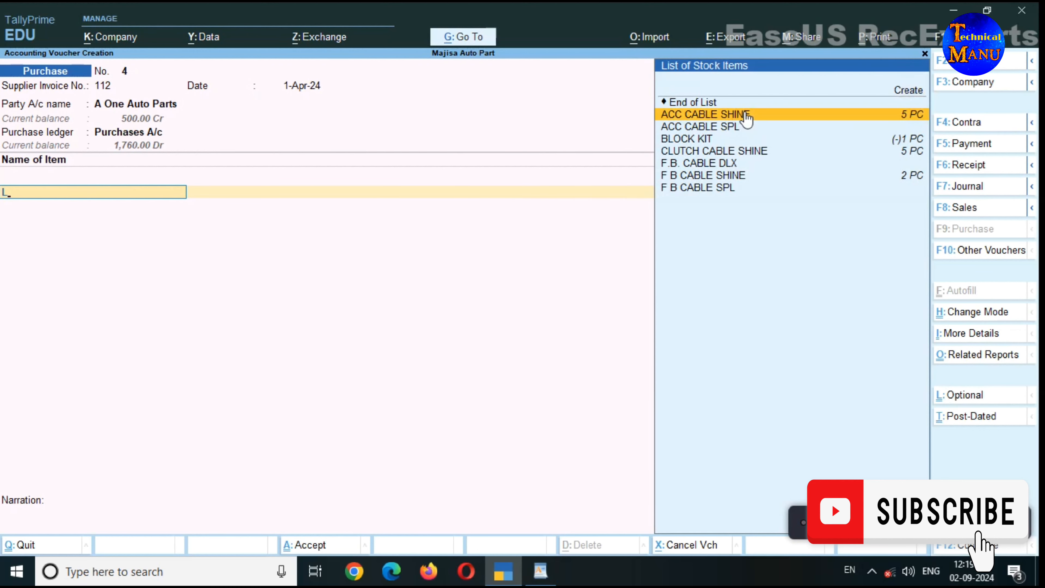
left_click(746, 117)
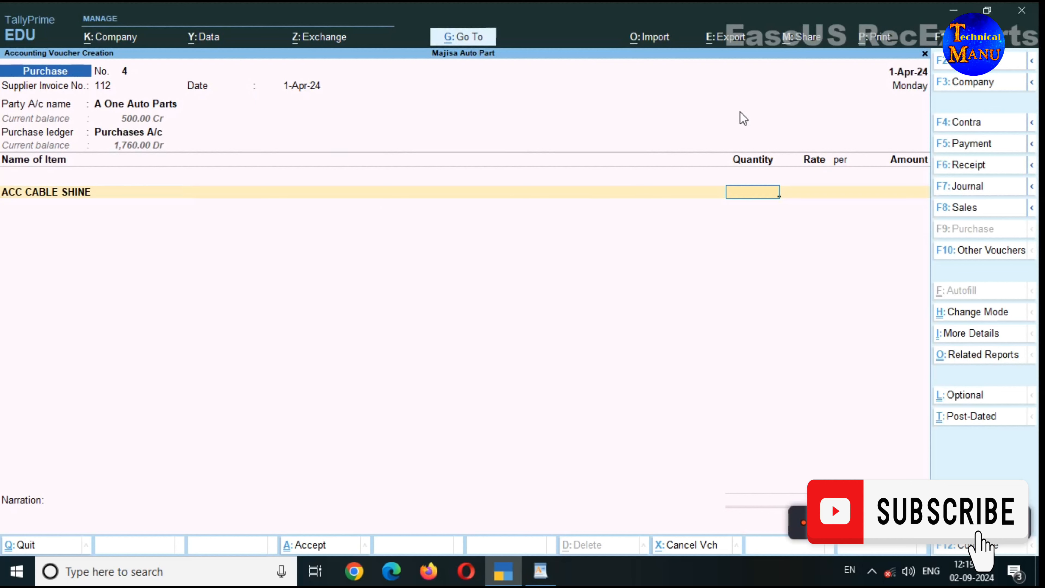
type("10")
key("Return")
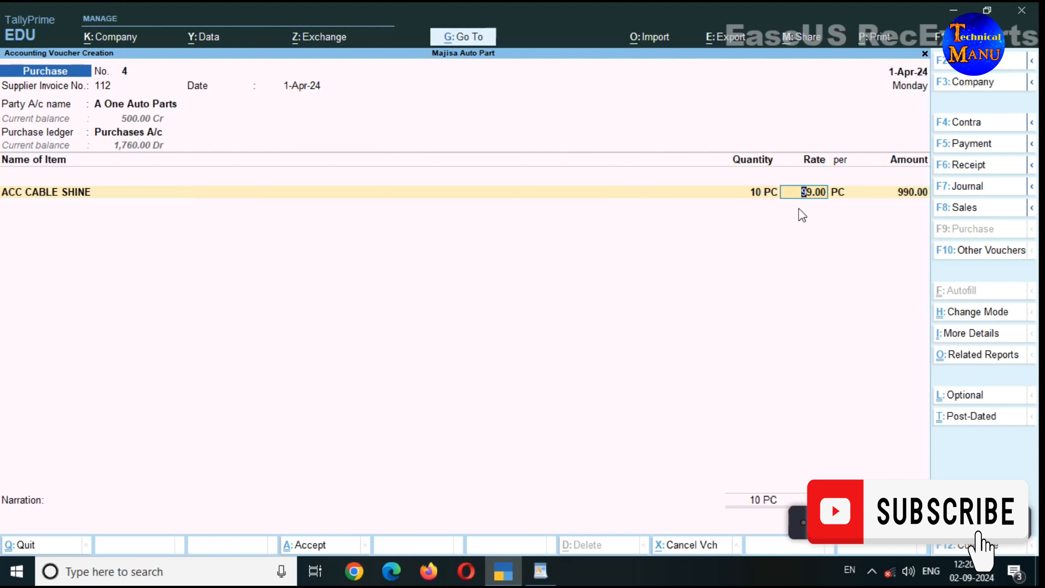
key("Return")
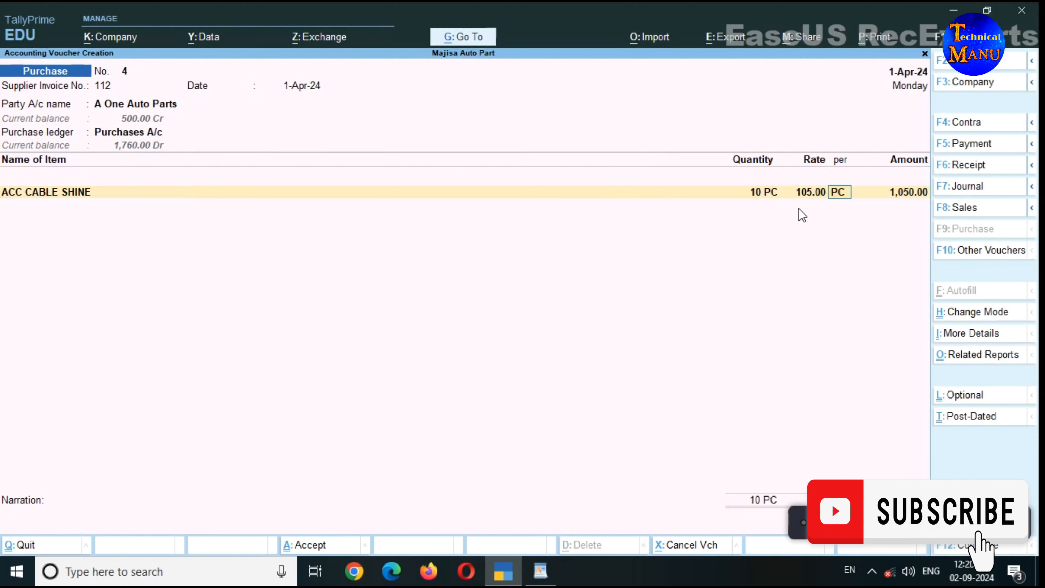
key("Return")
key("Return")
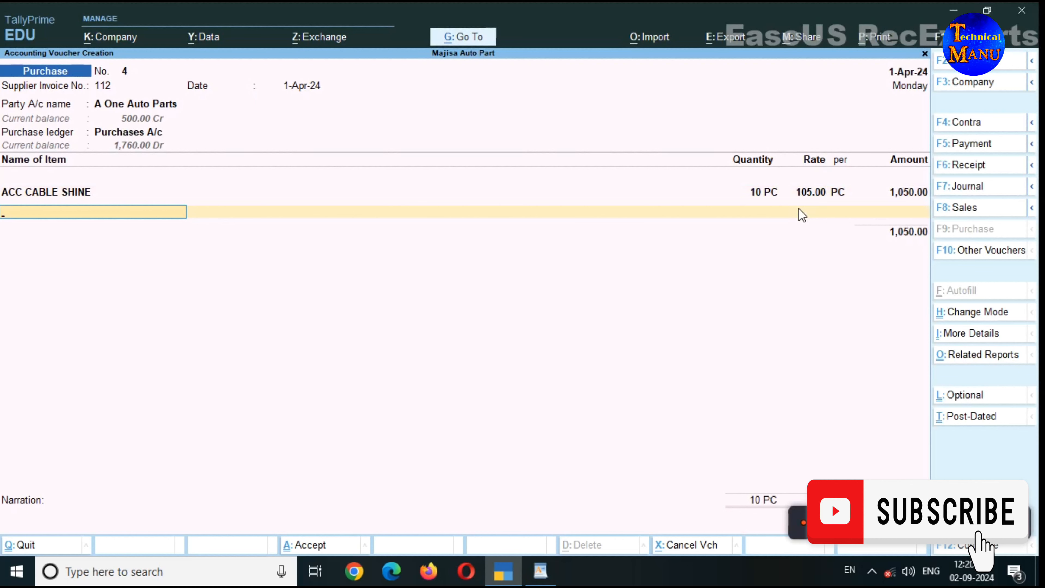
End the item list, enter the narration "cable" and save the purchase voucher
key("Return")
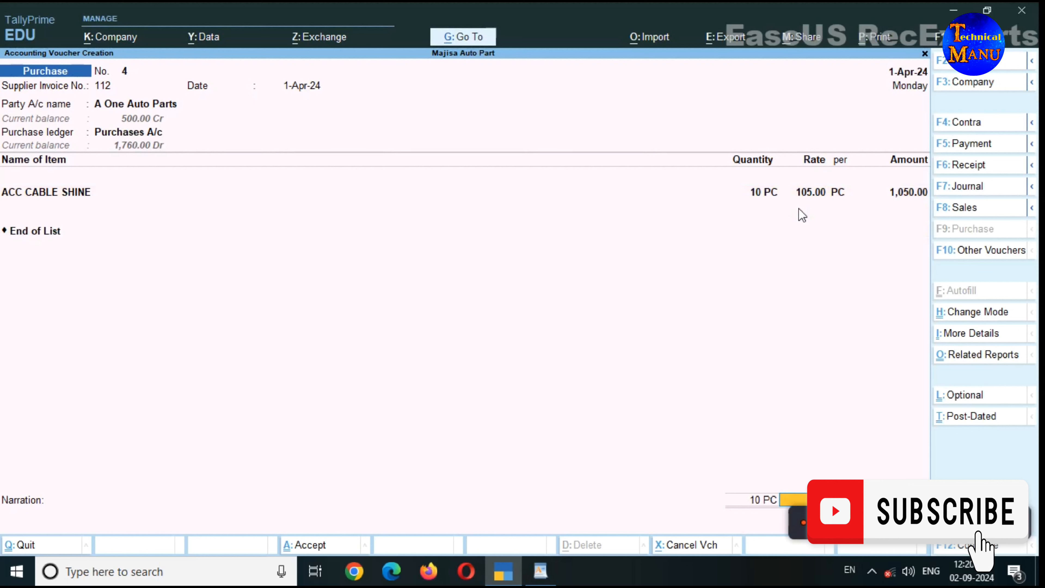
key("Return")
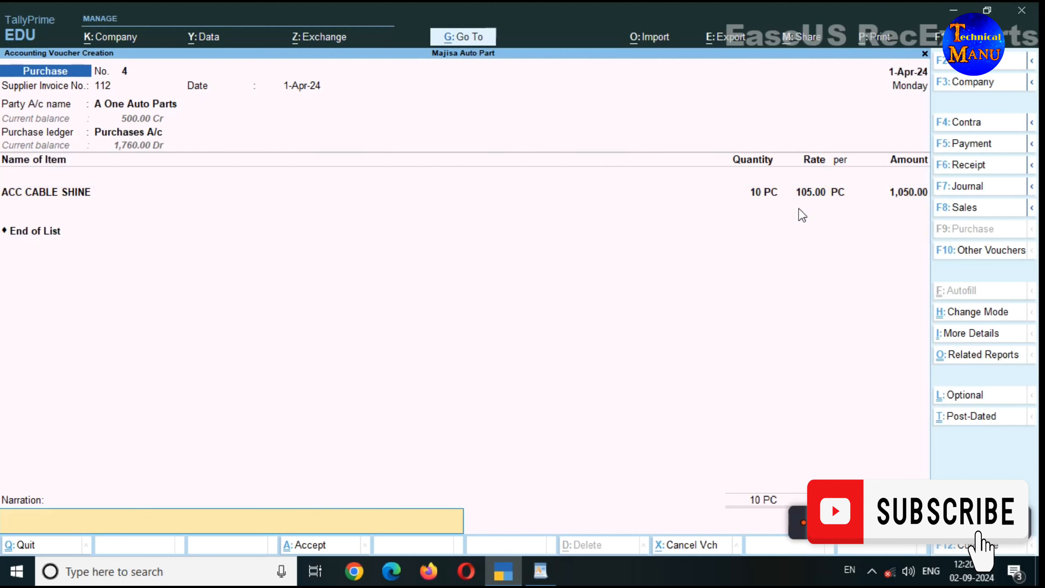
type("cable")
key("Return")
key("Return")
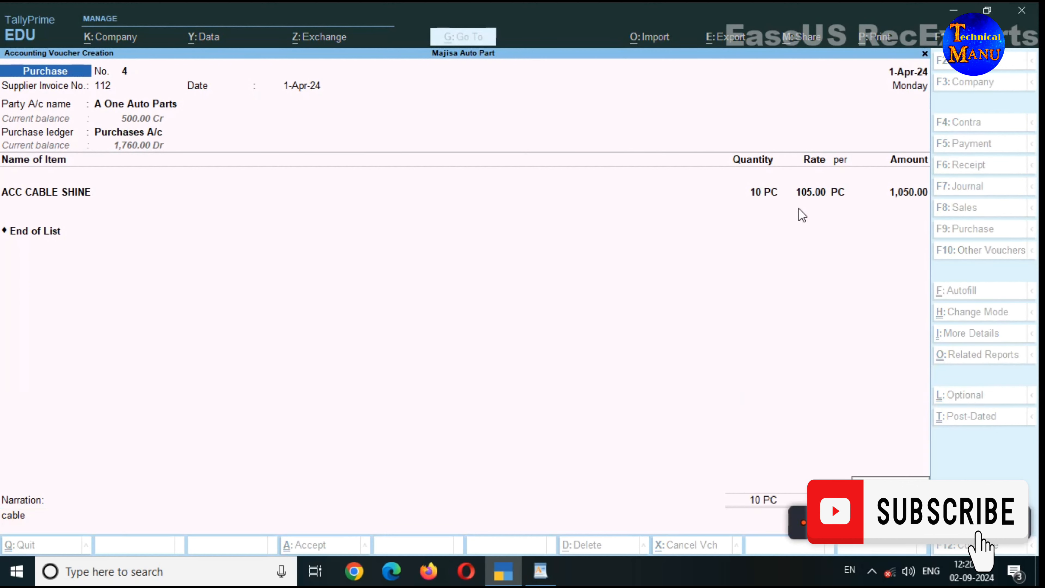
left_click(802, 215)
key("Return")
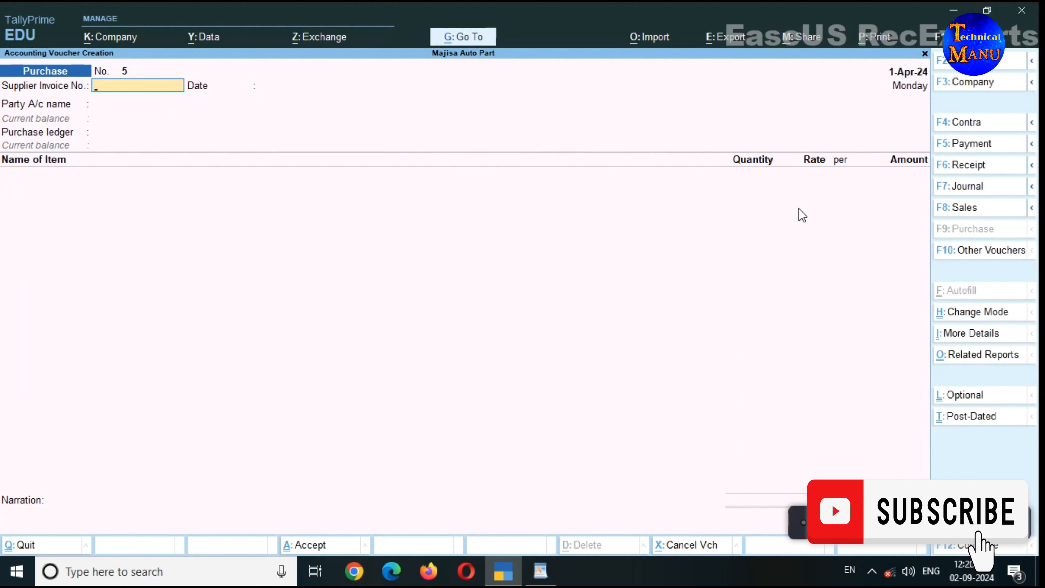
Enter supplier invoice number 50 dated 1-Apr-24 on the new purchase voucher and select Cash as the party account
type("50")
key("Return")
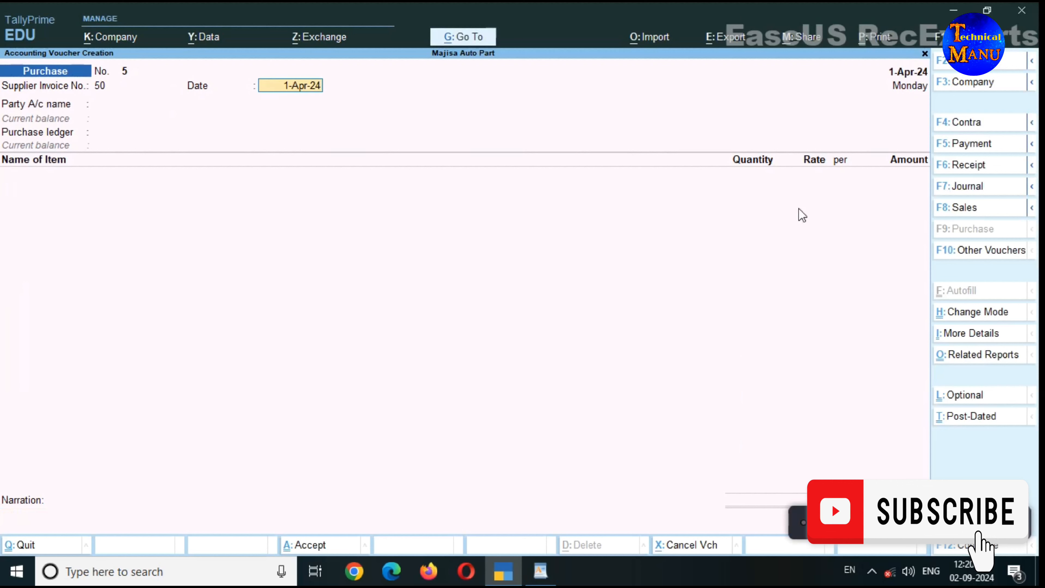
key("Return")
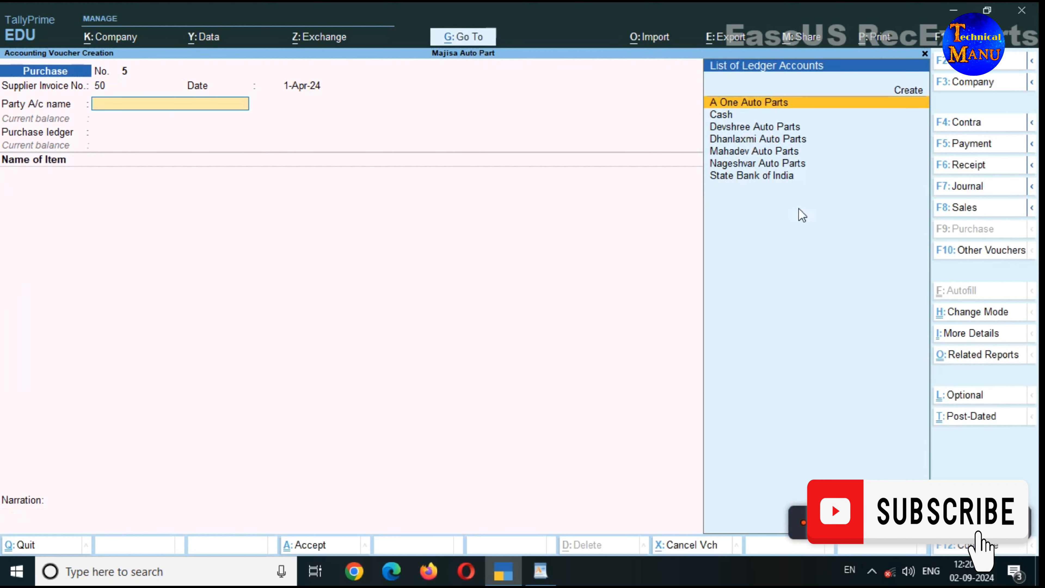
key("Down")
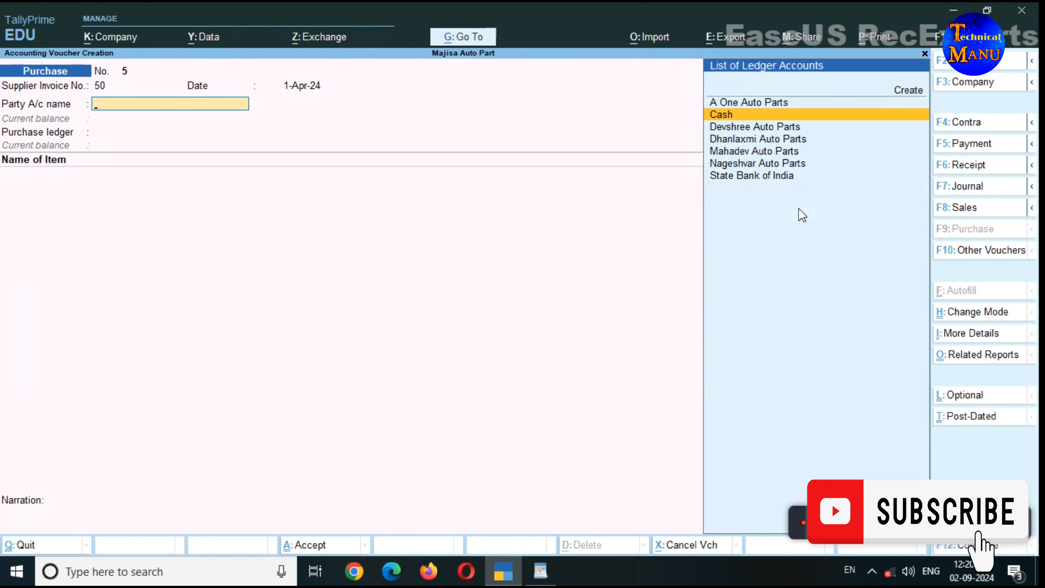
key("Return")
key("Return")
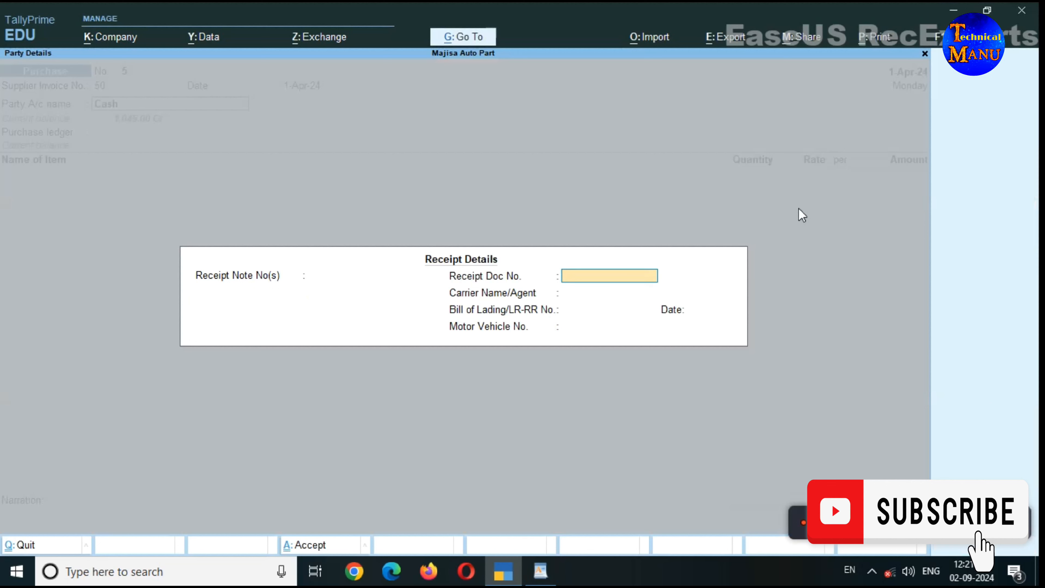
Set the receipt document number to 50 and the bill of lading date to 1-Apr-24, leaving the other receipt details blank
type("50")
key("Return")
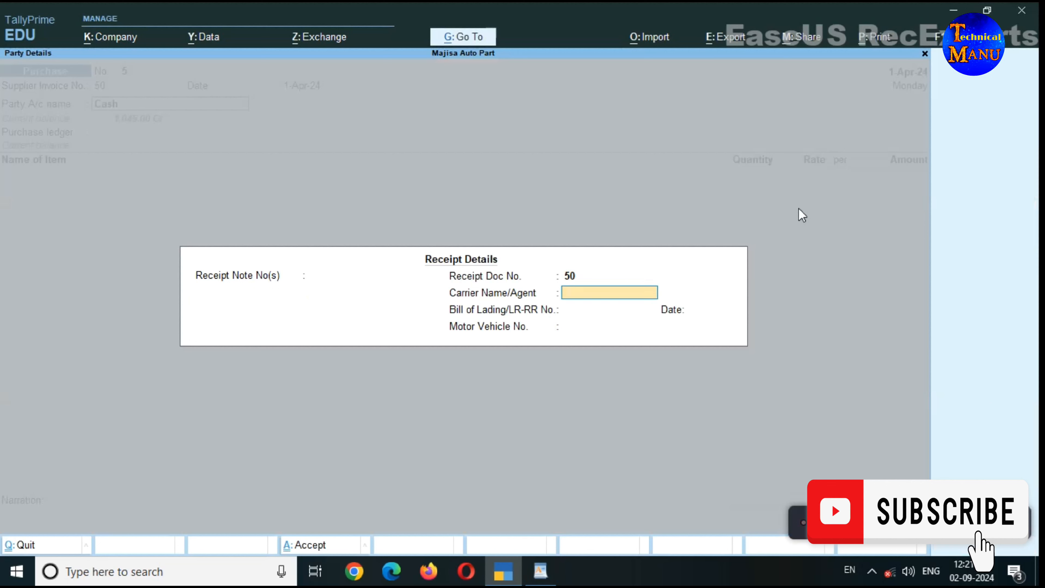
key("Return")
key("Return")
type("1")
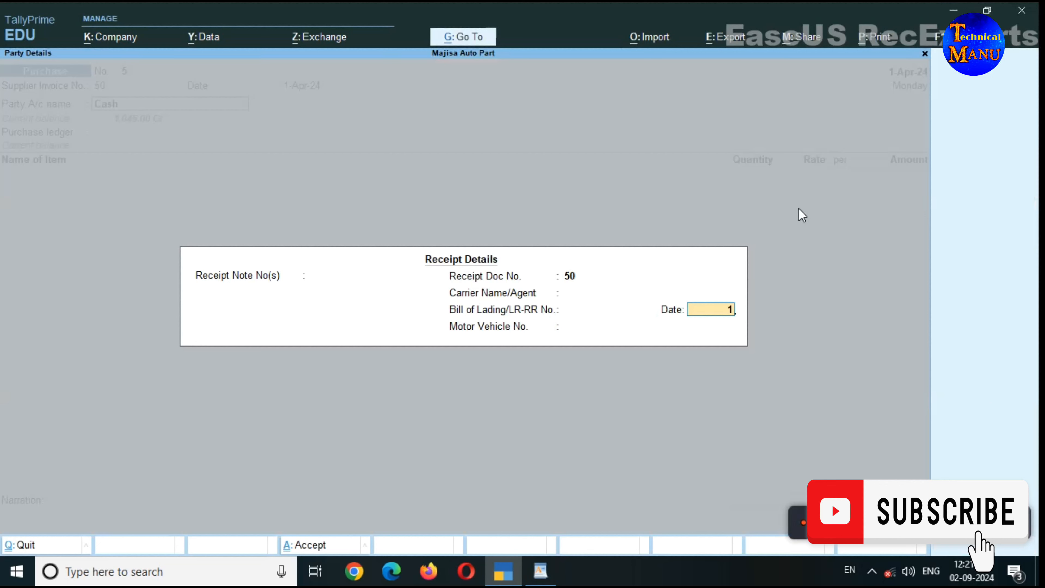
type("/042")
type("4")
key("BackSpace")
key("BackSpace")
type("24")
key("Return")
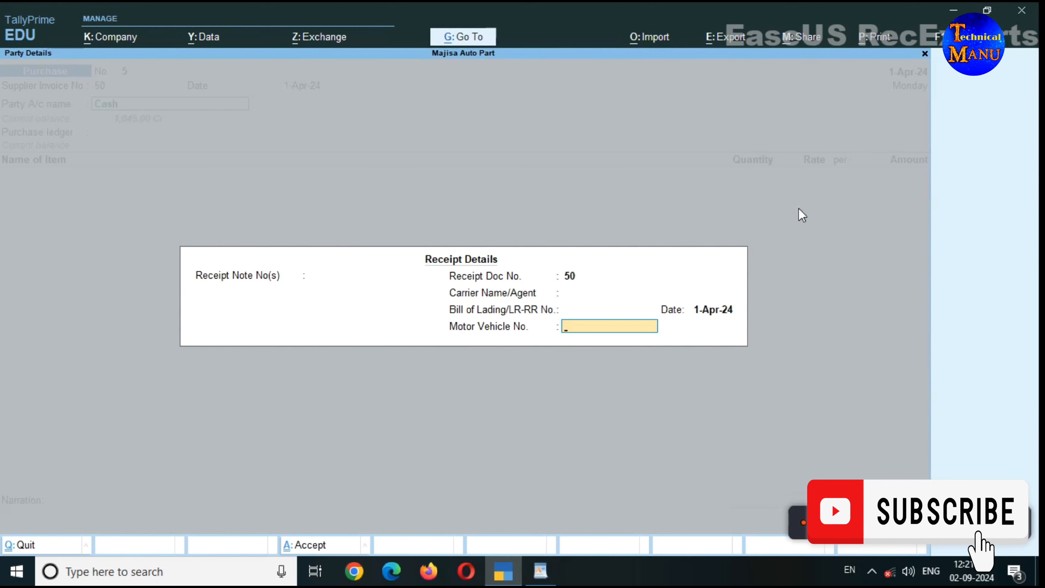
key("Return")
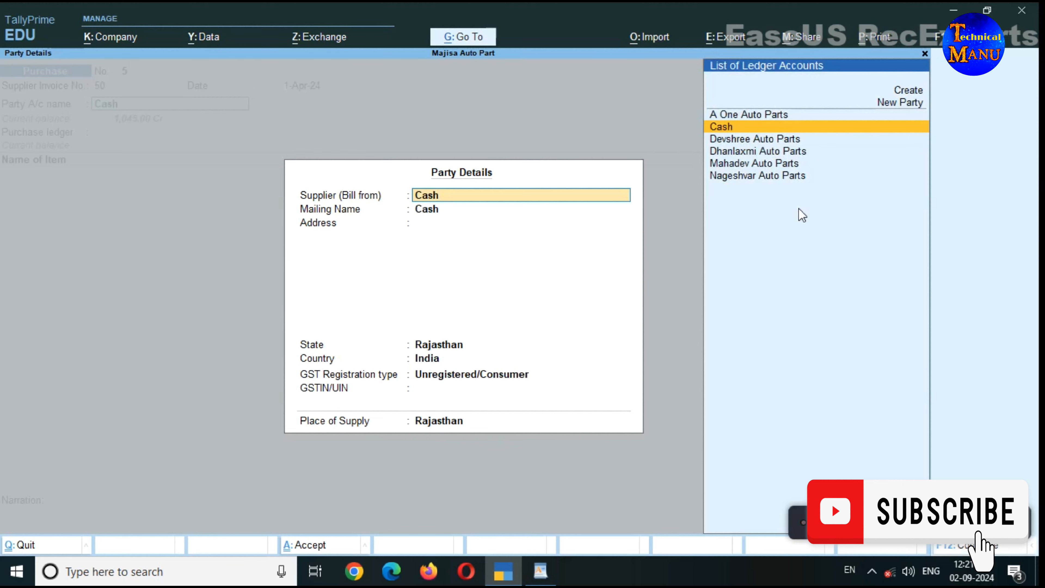
Accept the Cash party details with Rajasthan as place of supply and choose Purchases A/c as the purchase ledger
key("Return")
key("Return")
key("Return")
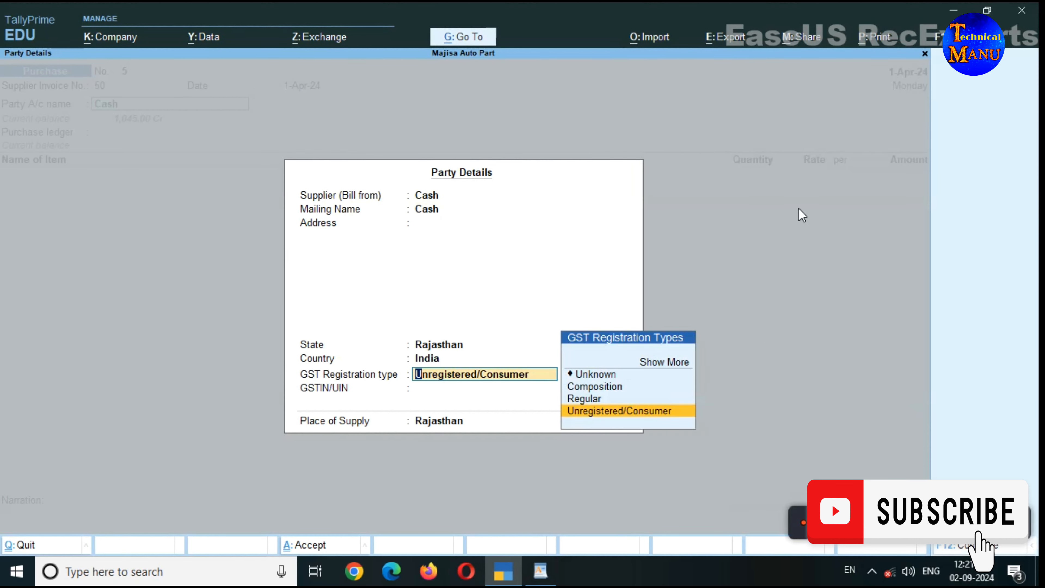
key("Return")
key("Return")
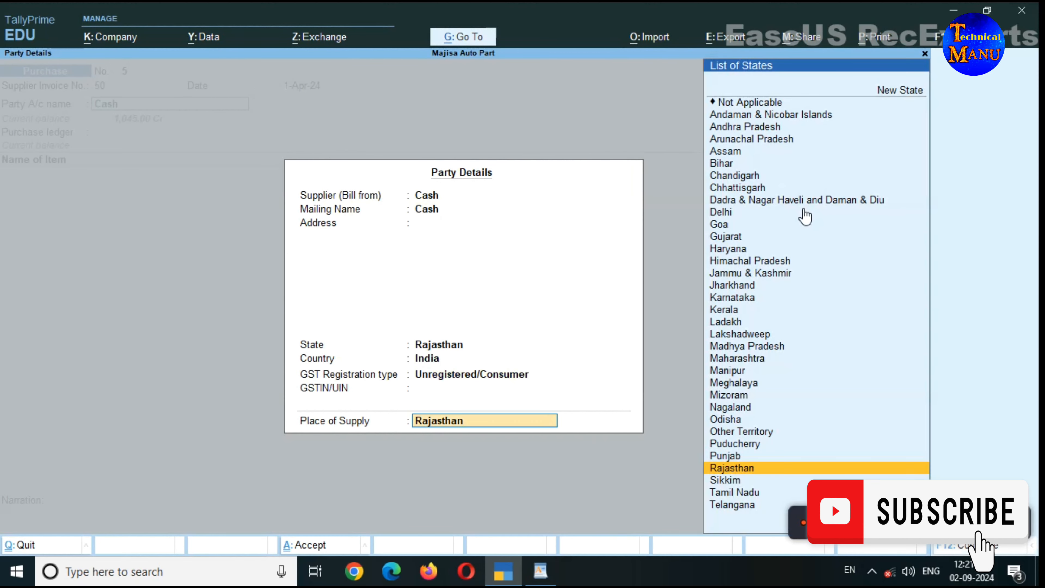
key("Return")
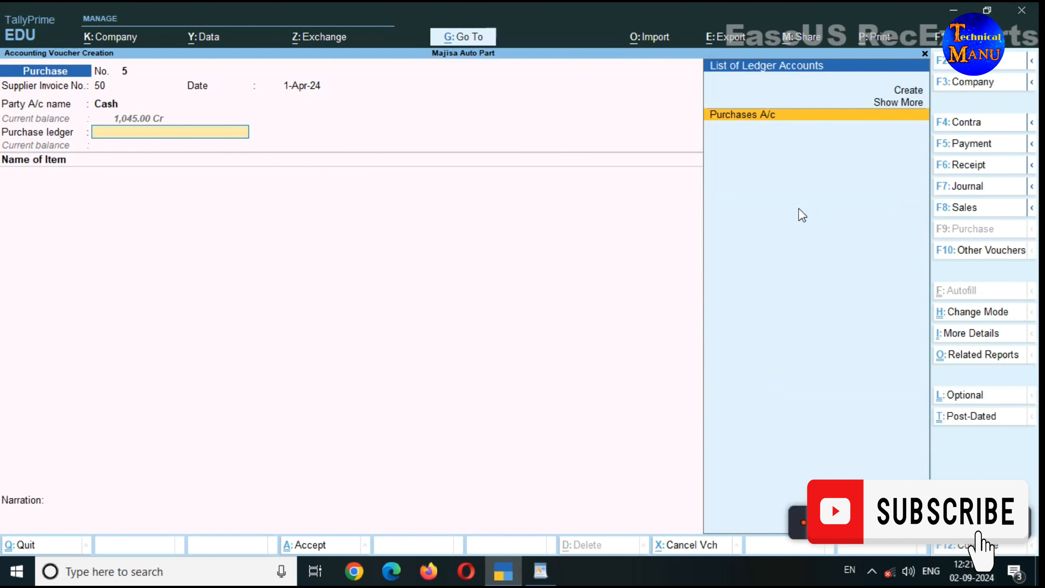
key("Return")
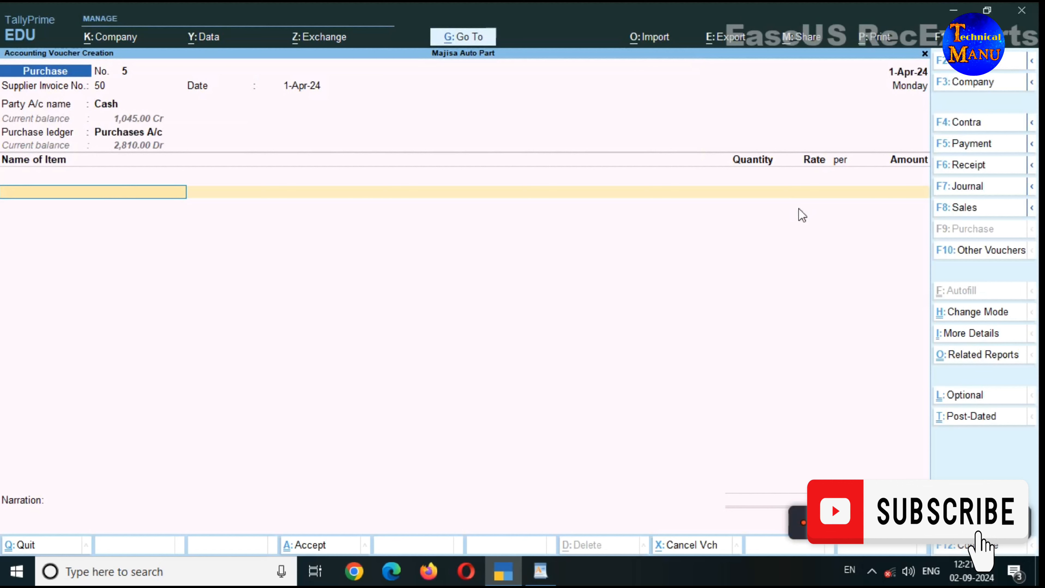
Add the stock item CLUTCH CABLE SHINE with a quantity of 15 PC at a rate of 105.00 per PC
type("C")
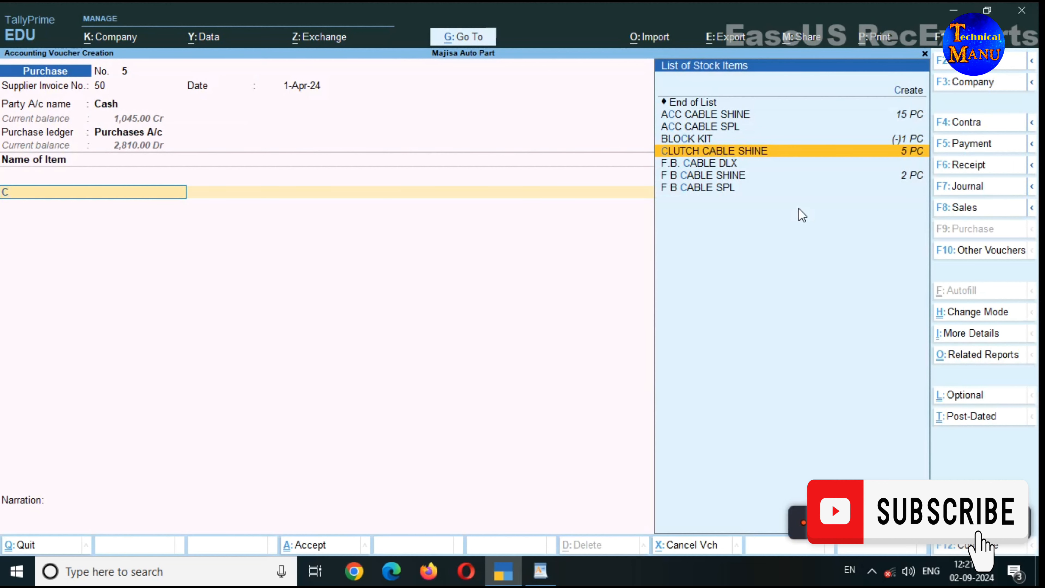
key("Return")
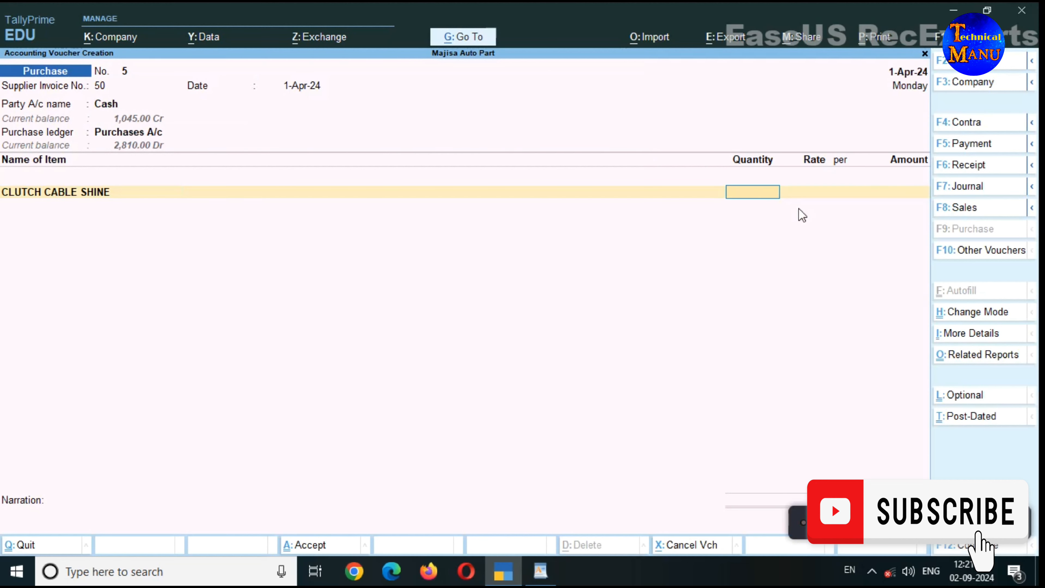
type("15")
key("Return")
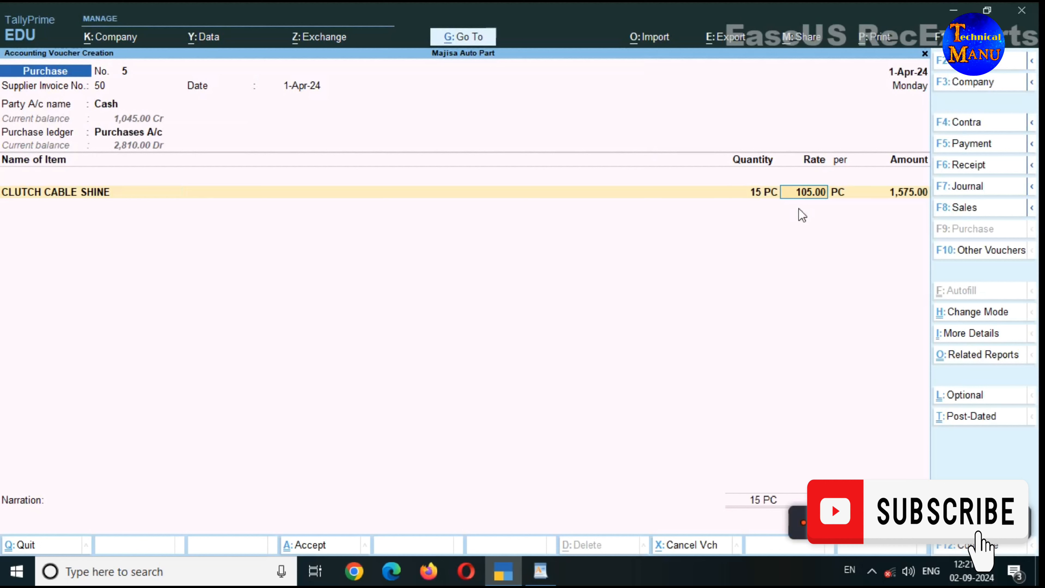
key("Return")
key("Return")
key("Return")
End the item list, enter the narration "fggdf" and save the cash purchase voucher
key("Return")
key("Return")
key("Return")
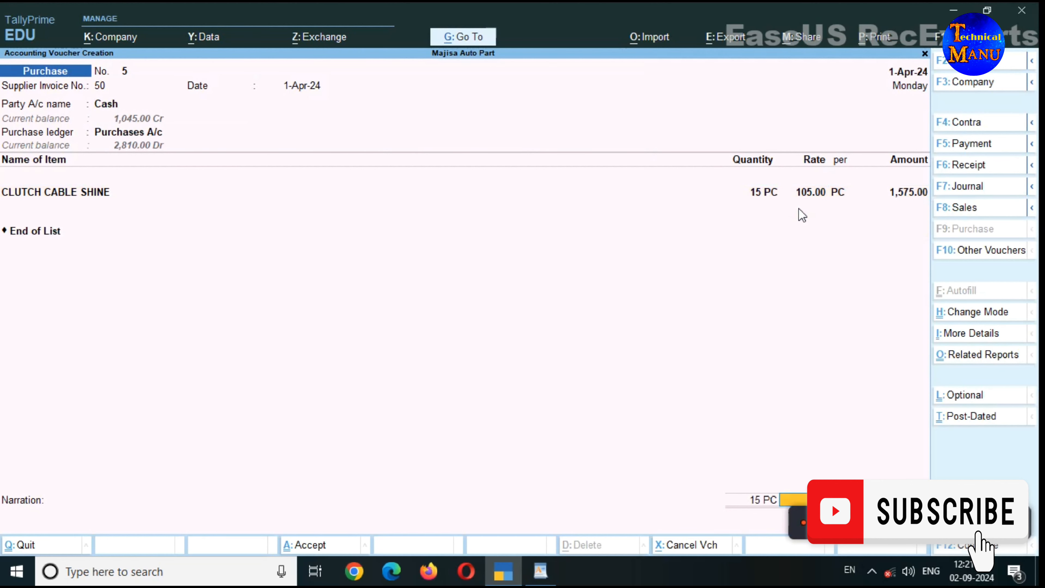
key("Return")
type("fggdf")
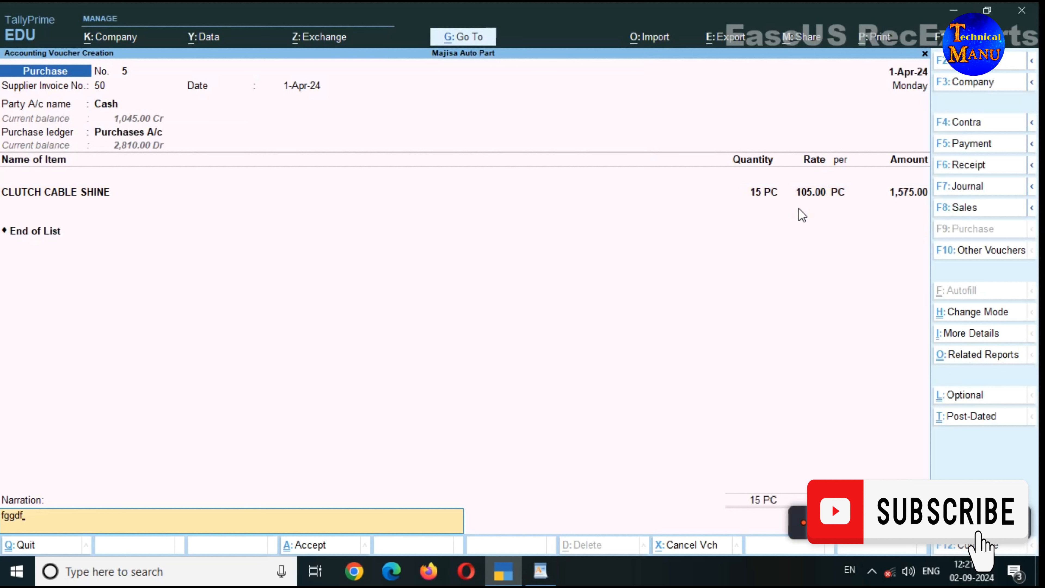
key("Return")
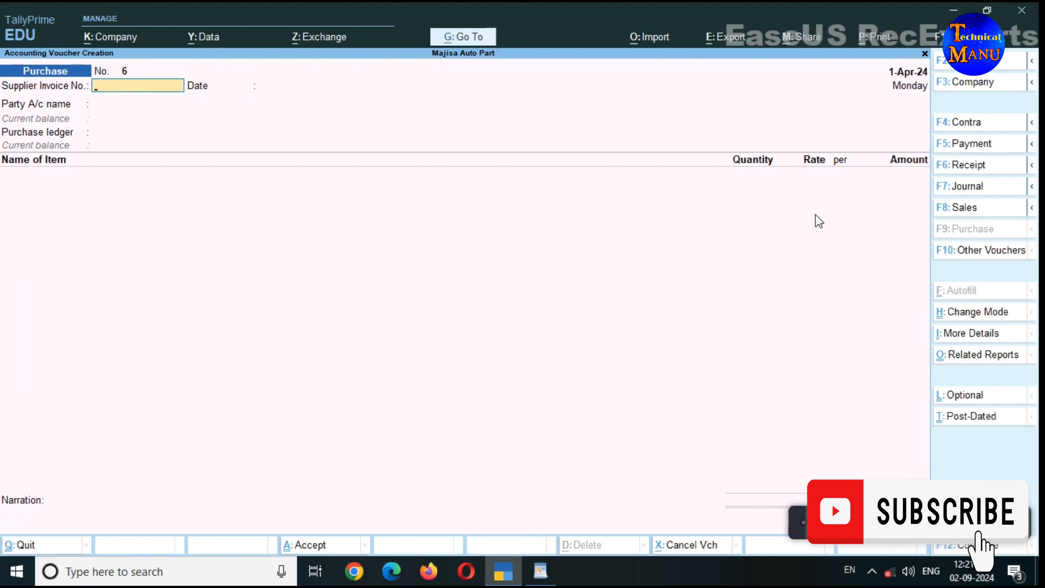
Change the mode of the new purchase voucher to As Voucher
left_click(991, 318)
key("Down")
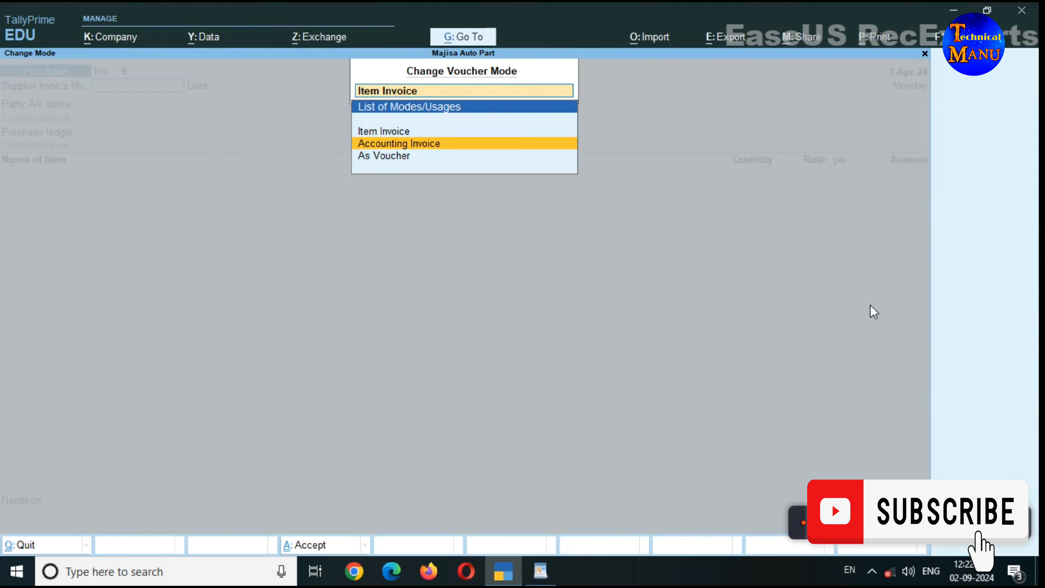
key("Down")
key("Return")
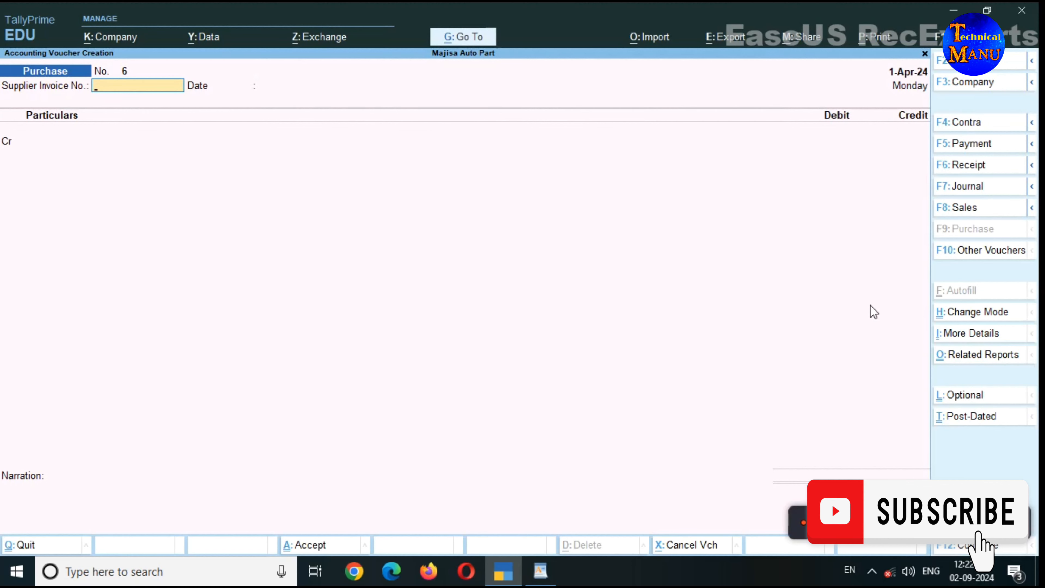
Enter supplier invoice number 71 dated 1-Apr-24 and select Cash as the credit ledger
type("71")
key("Return")
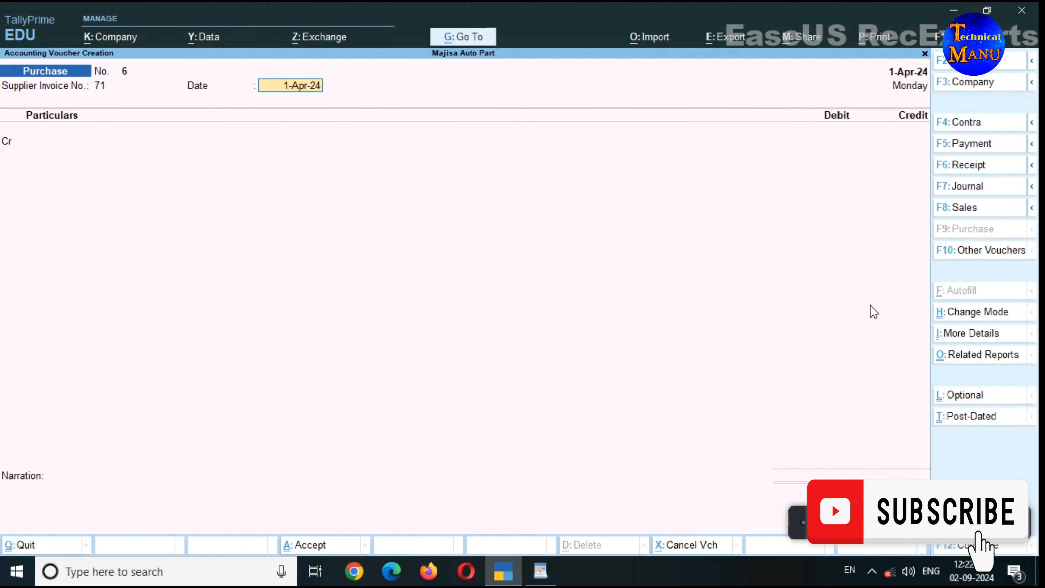
key("Return")
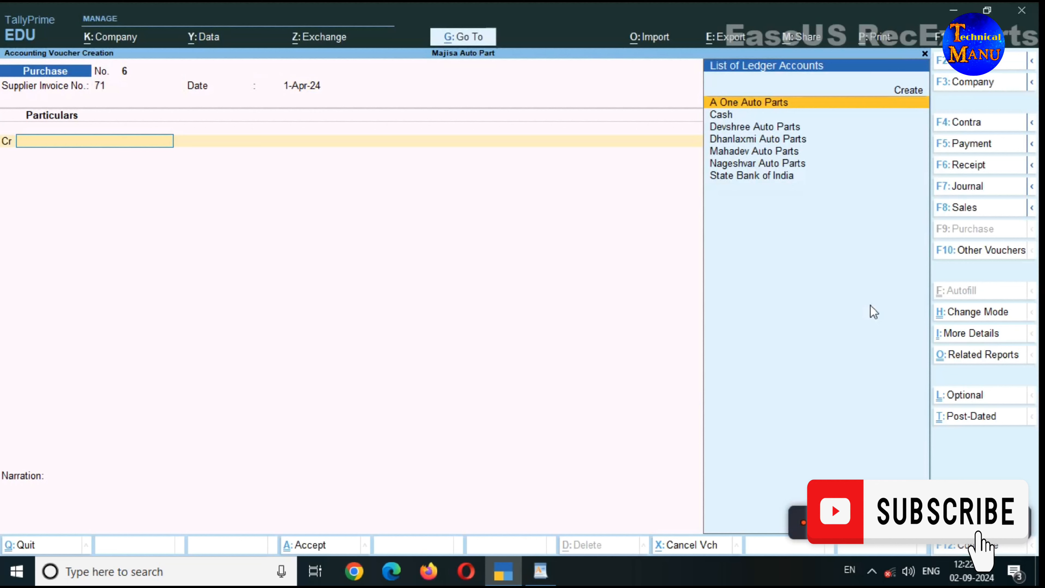
key("Down")
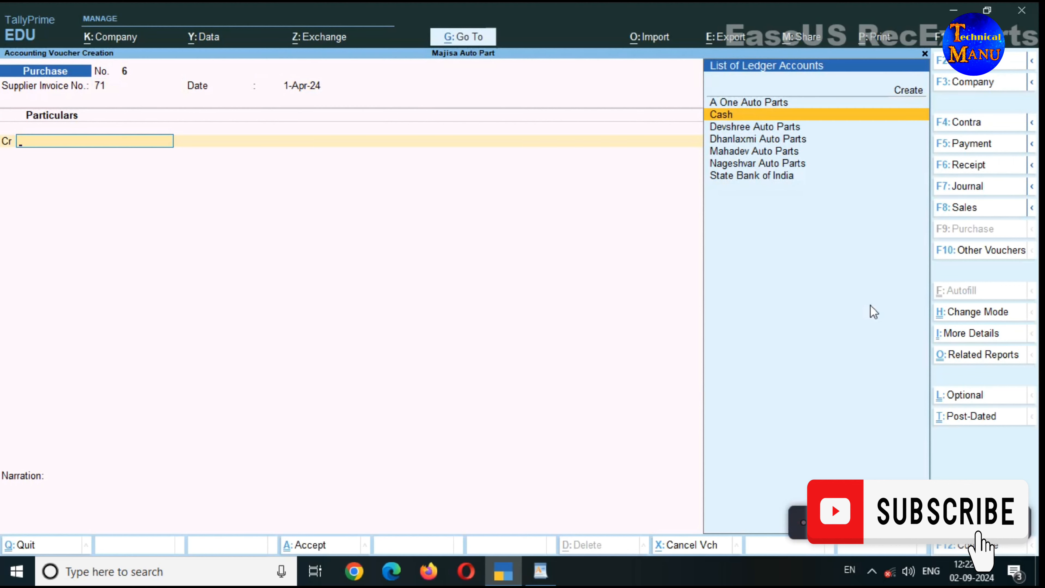
key("Return")
key("Return")
key("Return")
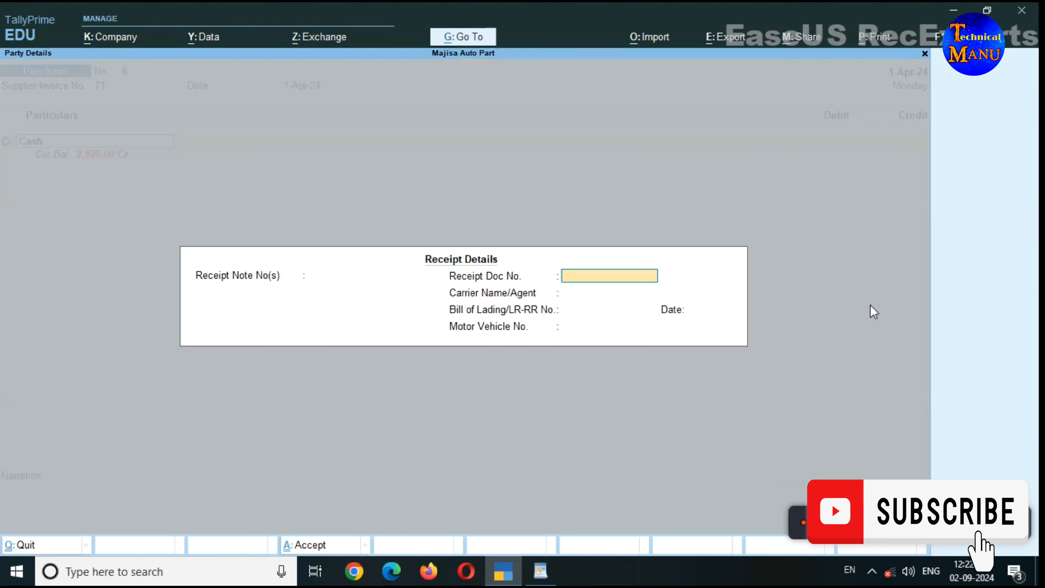
Set the receipt document number to 71 and accept the remaining receipt details
key("BackSpace")
type("71")
key("Return")
key("Return")
key("Return")
key("Return")
key("Return")
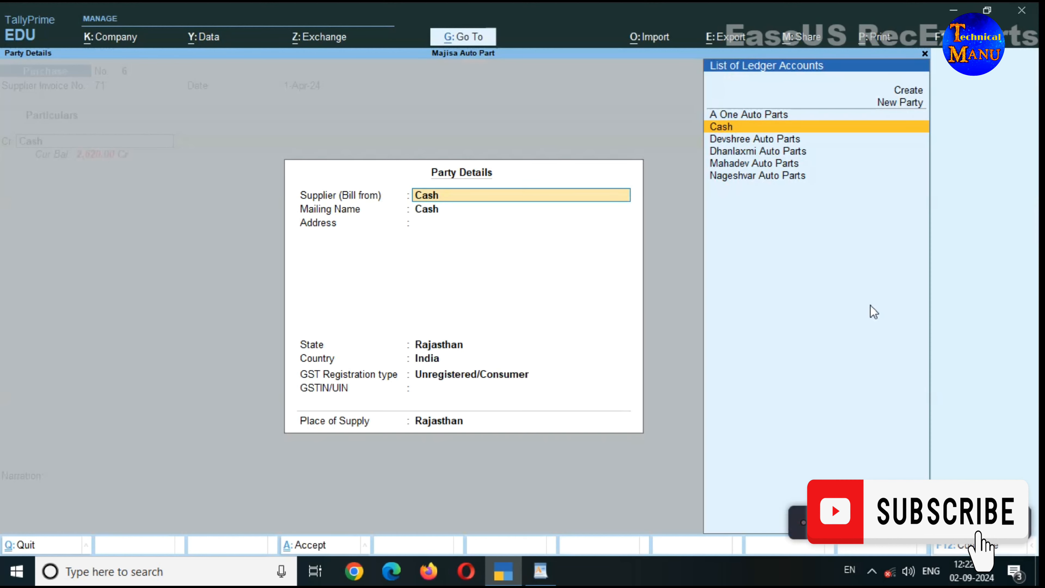
Accept the party details with Cash as supplier, Unregistered/Consumer as registration type and Rajasthan as place of supply
key("Return")
key("Return")
key("Return")
key("Return")
key("Return")
key("Return")
key("Return")
key("Return")
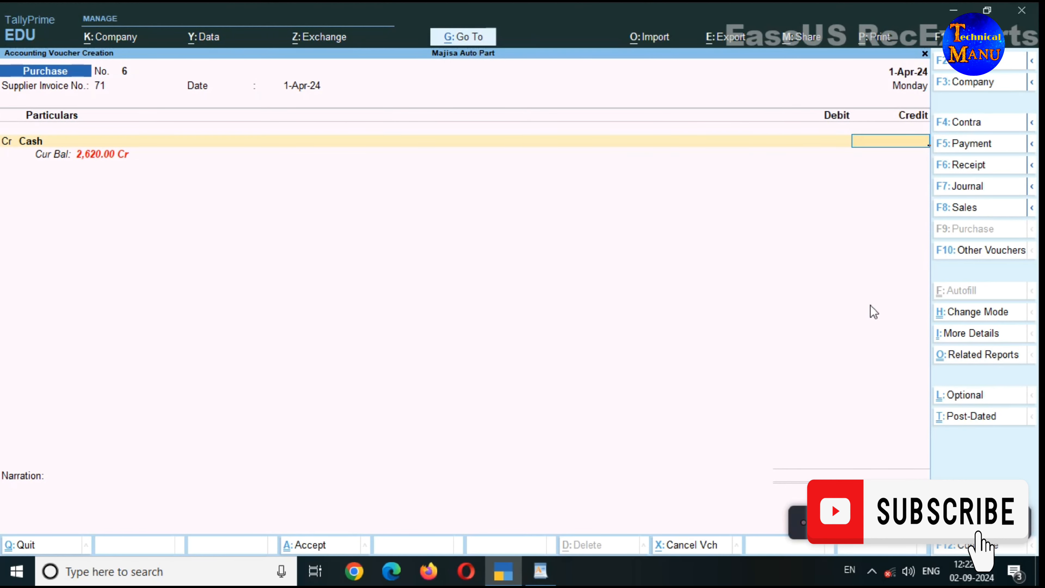
Credit Cash with 9000 and debit Purchases A/c for the same amount
type("9000")
key("Return")
key("Return")
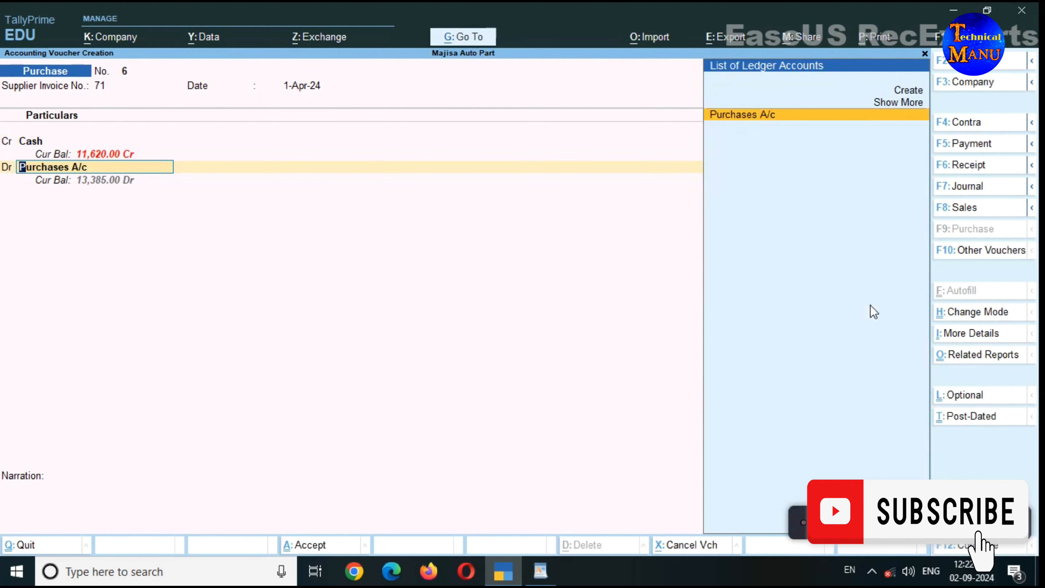
key("Return")
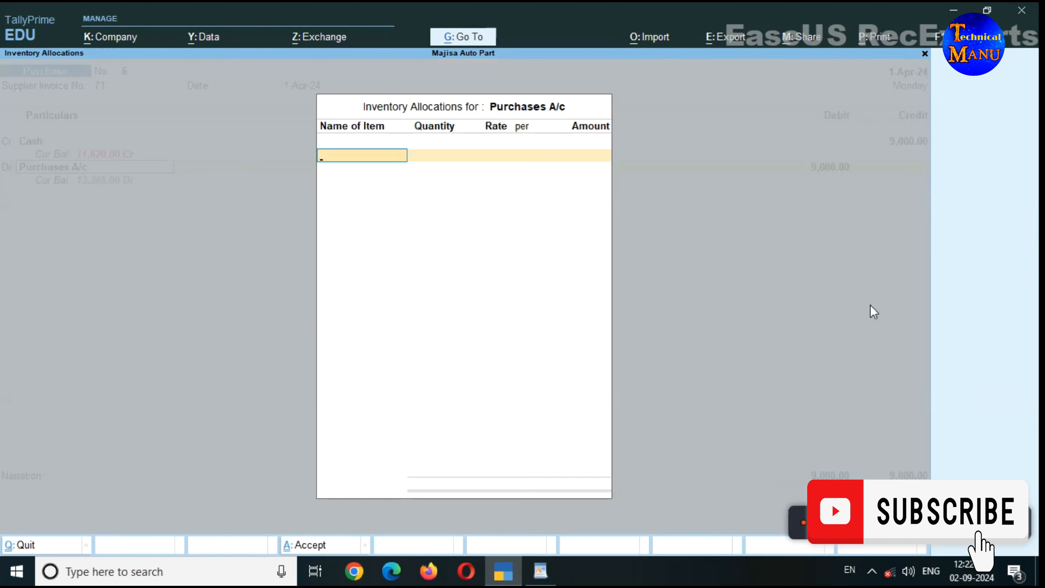
Leave the inventory allocations for Purchases A/c without any stock item and accept the 9,000.00 debit
key("Escape")
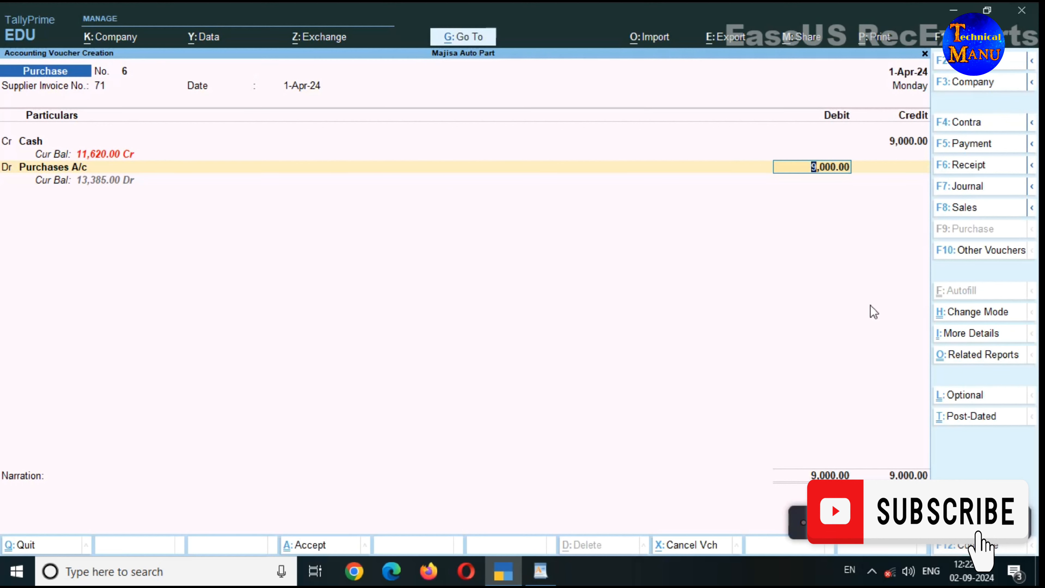
key("Return")
key("Return")
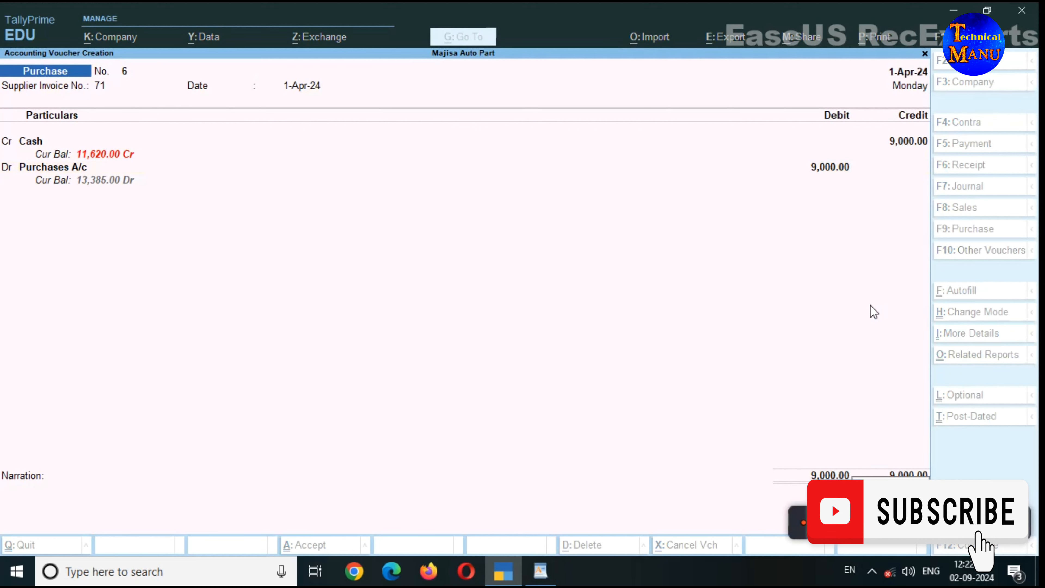